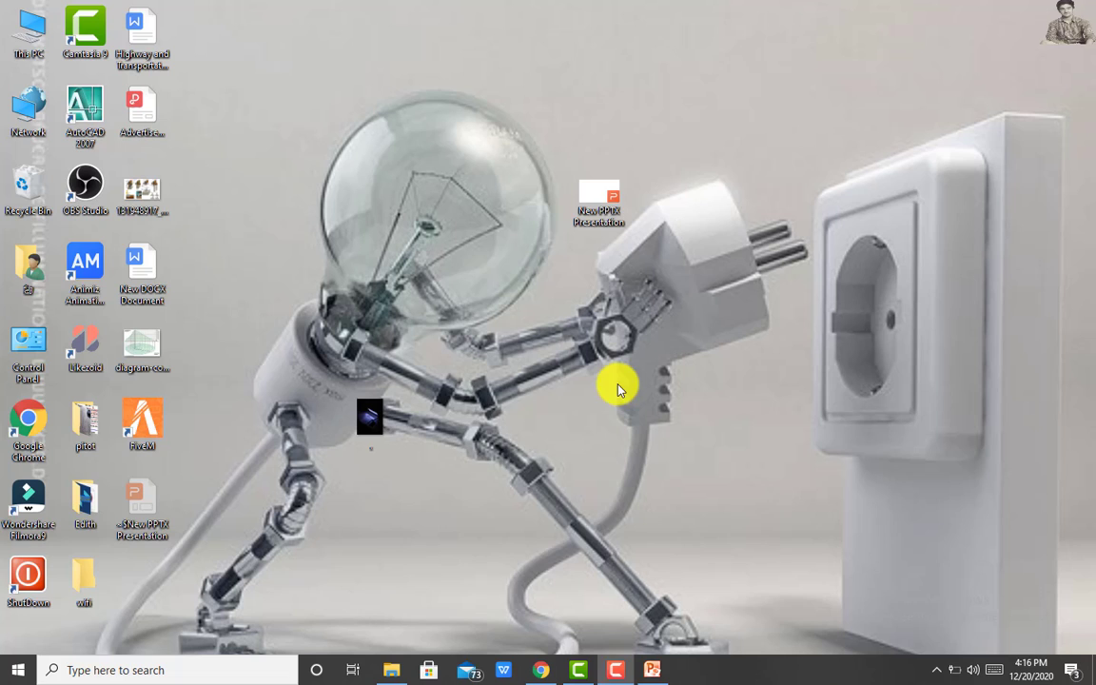
Step: Refresh the desktop and bring the PowerPoint window back to the front
right_click(618, 388)
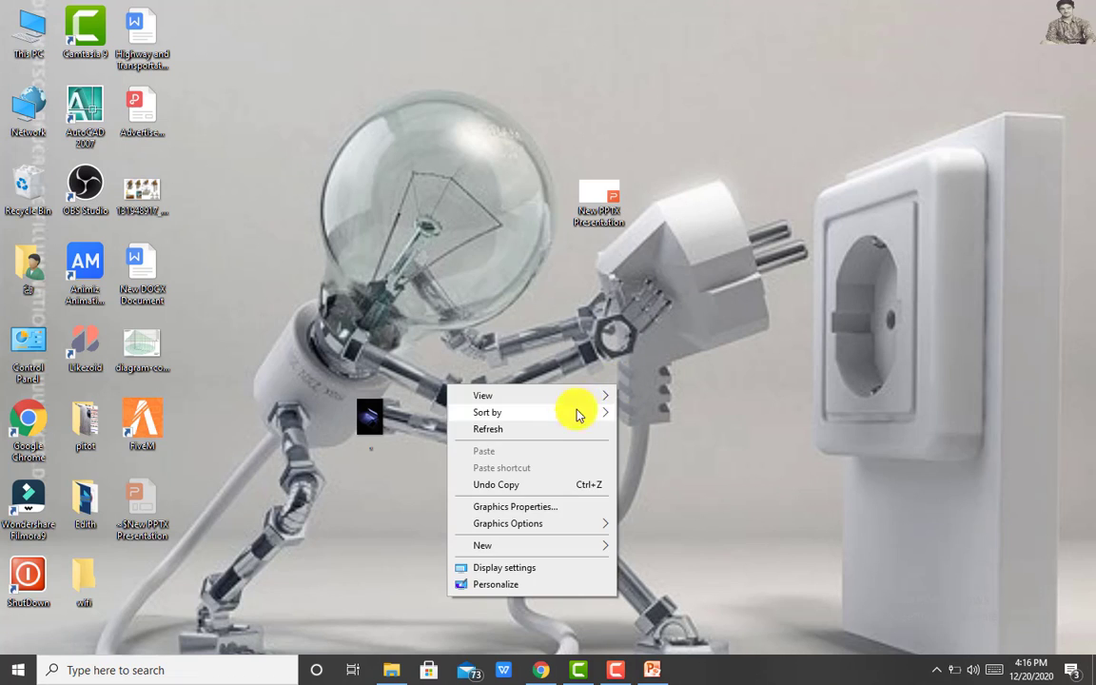
left_click(576, 430)
left_click(654, 671)
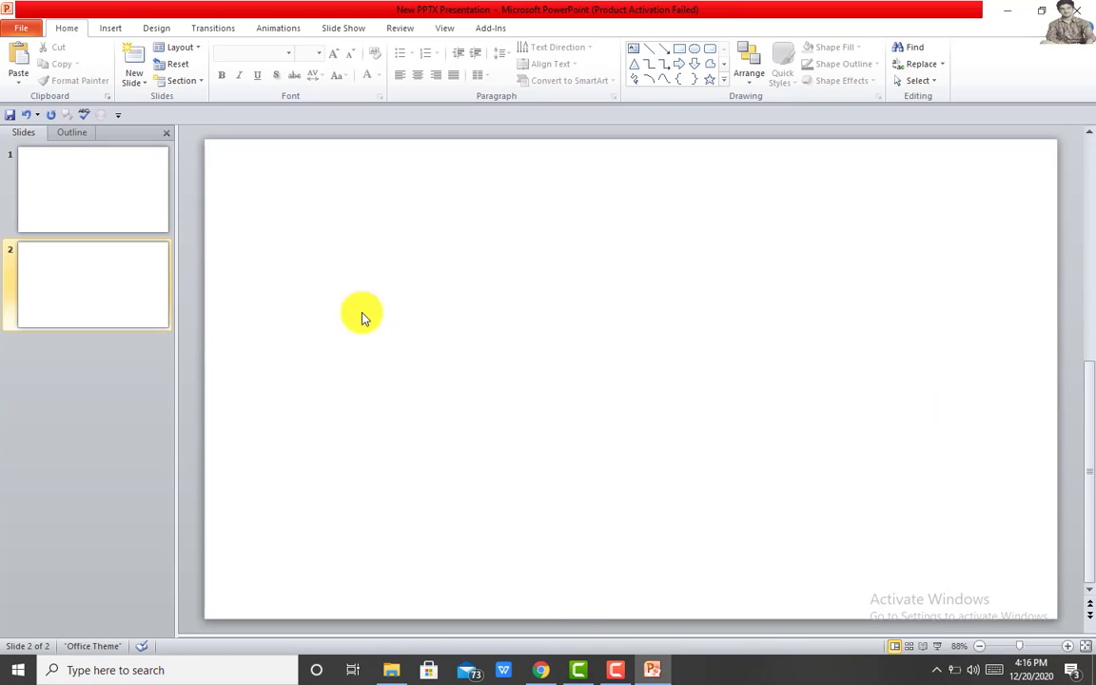
Step: Draw a small hexagon just left of the centre of slide 2
left_click(107, 27)
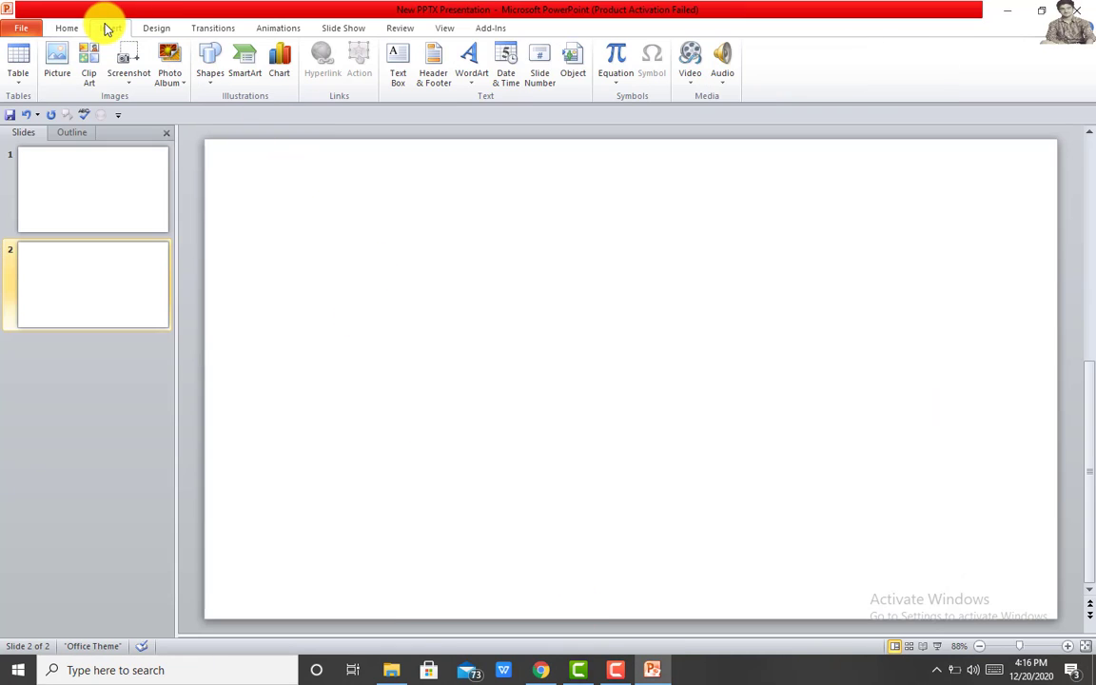
left_click(209, 69)
left_click(160, 217)
mouse_move(380, 255)
left_mouse_down()
mouse_move(407, 313)
mouse_move(414, 291)
left_mouse_up()
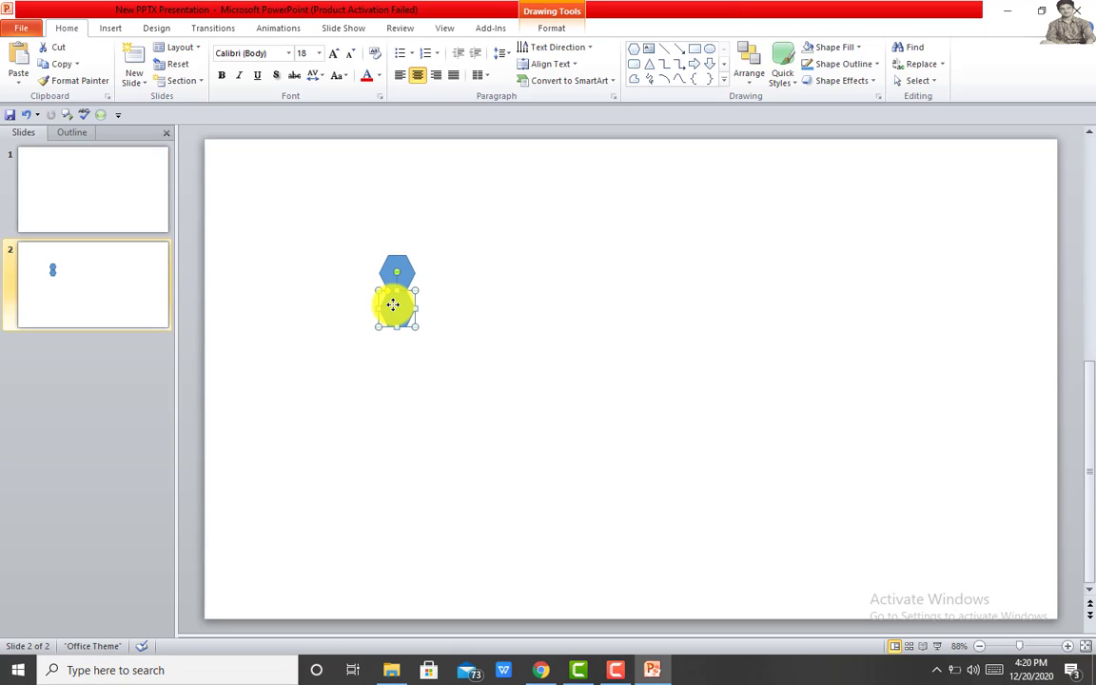
Step: Duplicate the hexagon with Ctrl+D and offset copies to build a honeycomb filling slide 2
key("ctrl+d")
key("ctrl+d")
key("ctrl+d")
key("ctrl+d")
key("ctrl+d")
key("ctrl+d")
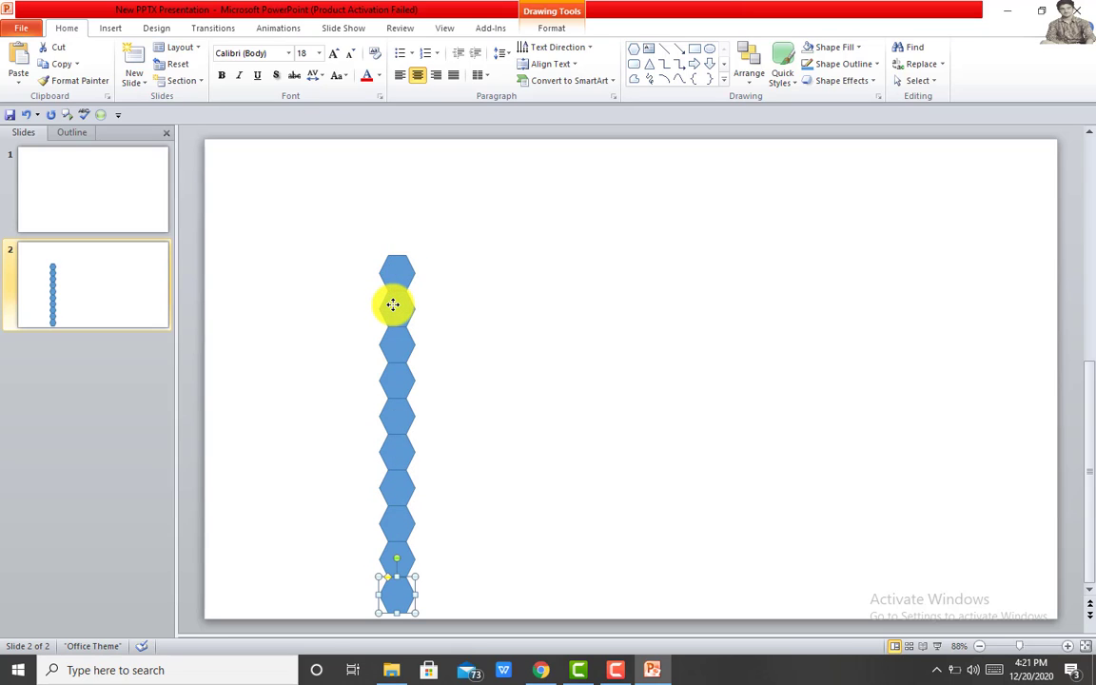
key("ctrl+a")
mouse_move(397, 265)
left_mouse_down()
mouse_move(331, 206)
mouse_move(371, 209)
left_mouse_up()
key("ctrl+d")
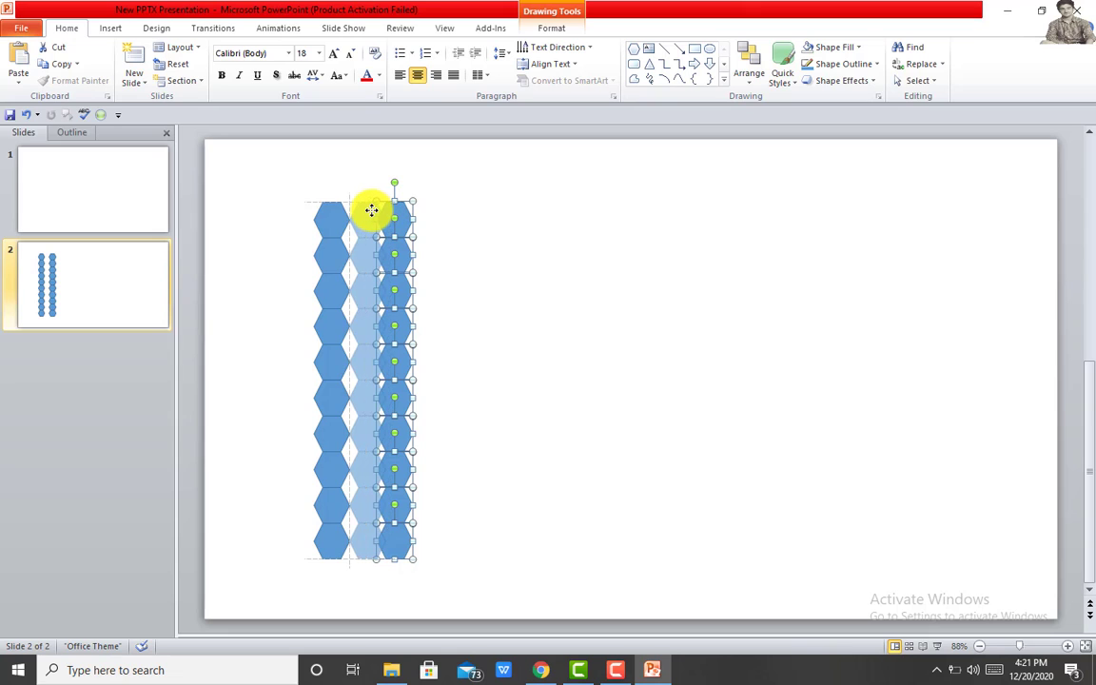
key("ctrl+d")
key("ctrl+d")
key("ctrl+d")
key("ctrl+d")
key("ctrl+d")
key("ctrl+d")
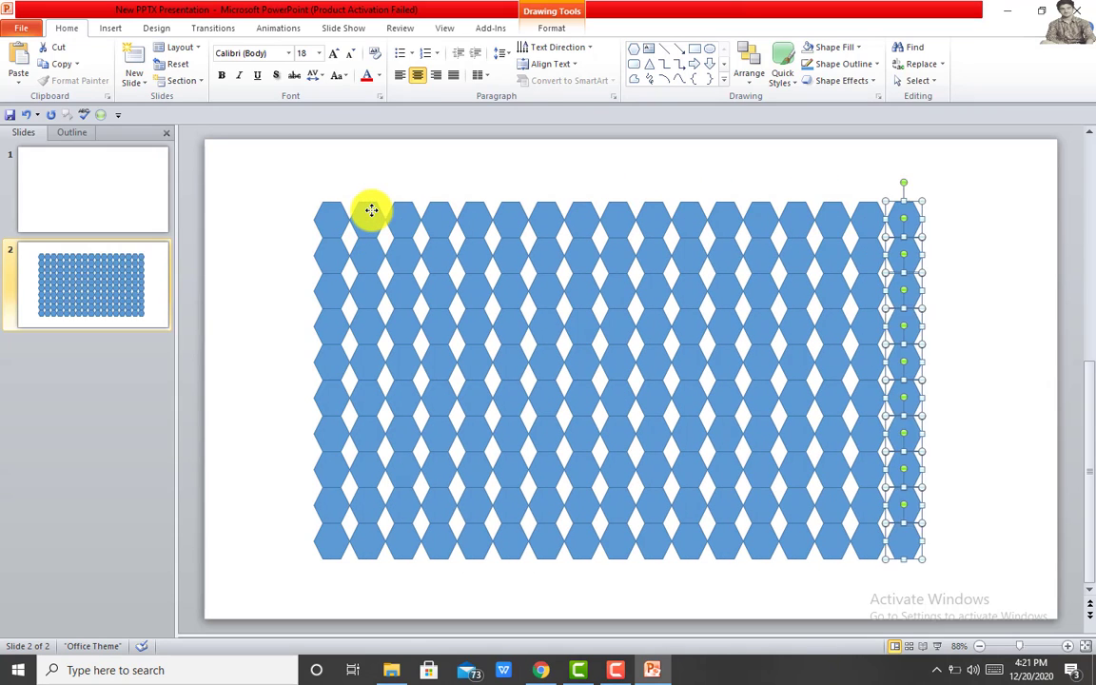
key("ctrl+d")
key("ctrl+d")
Step: Set all hexagons to No Fill so only their outlines remain
left_click(557, 28)
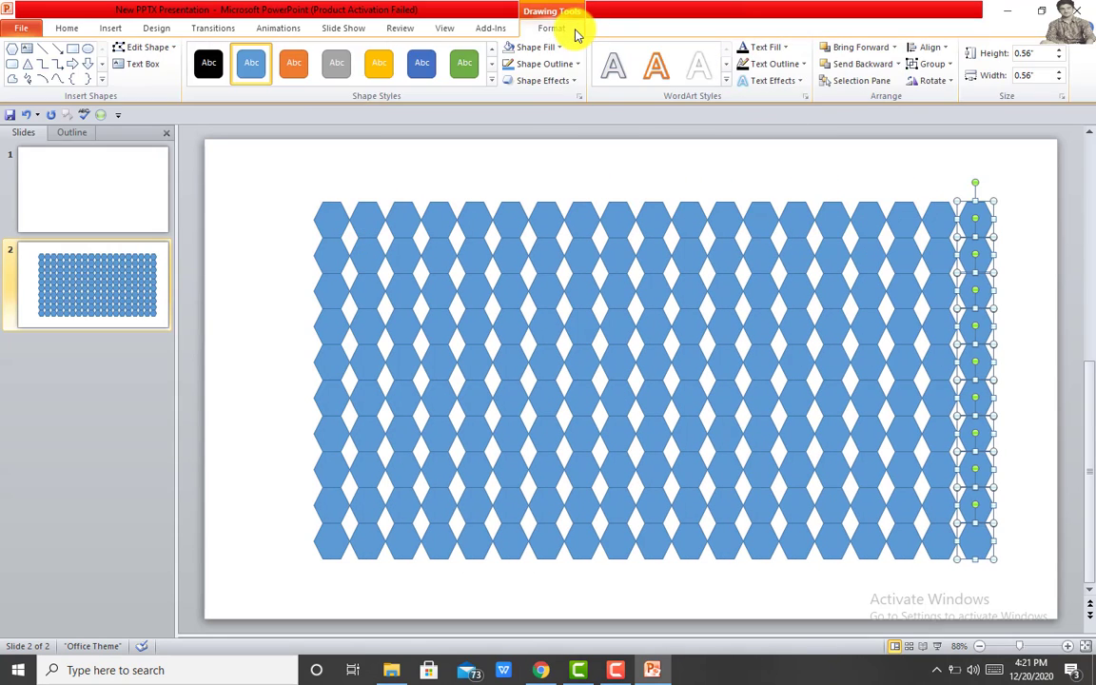
left_click(556, 47)
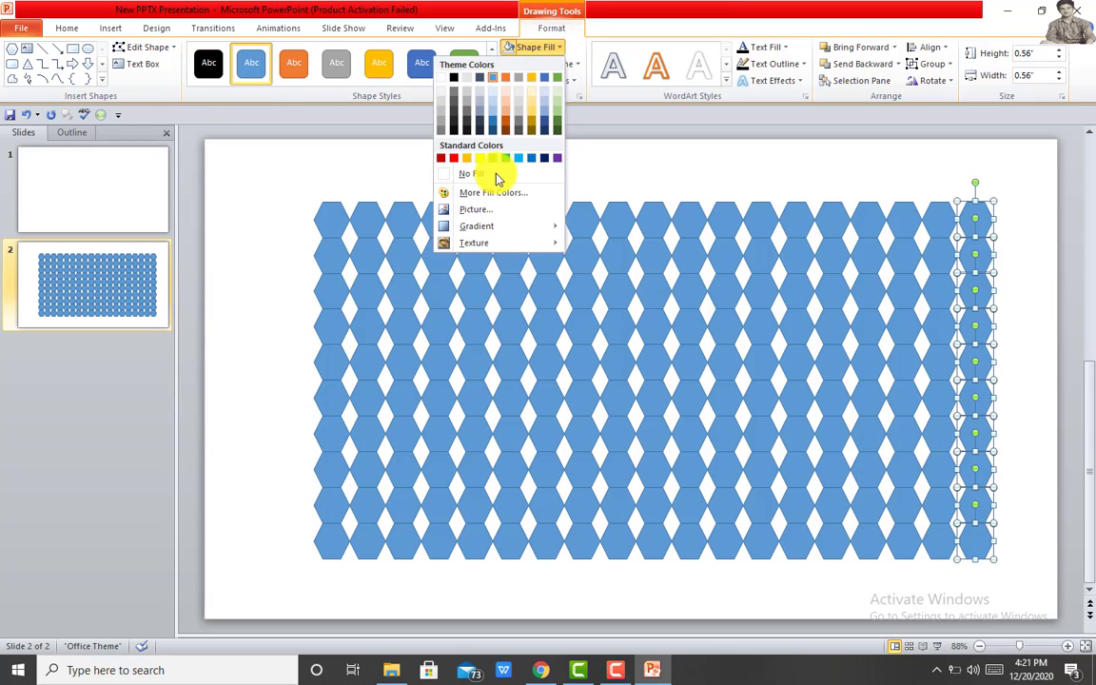
left_click(631, 167)
key("ctrl+a")
left_click(557, 48)
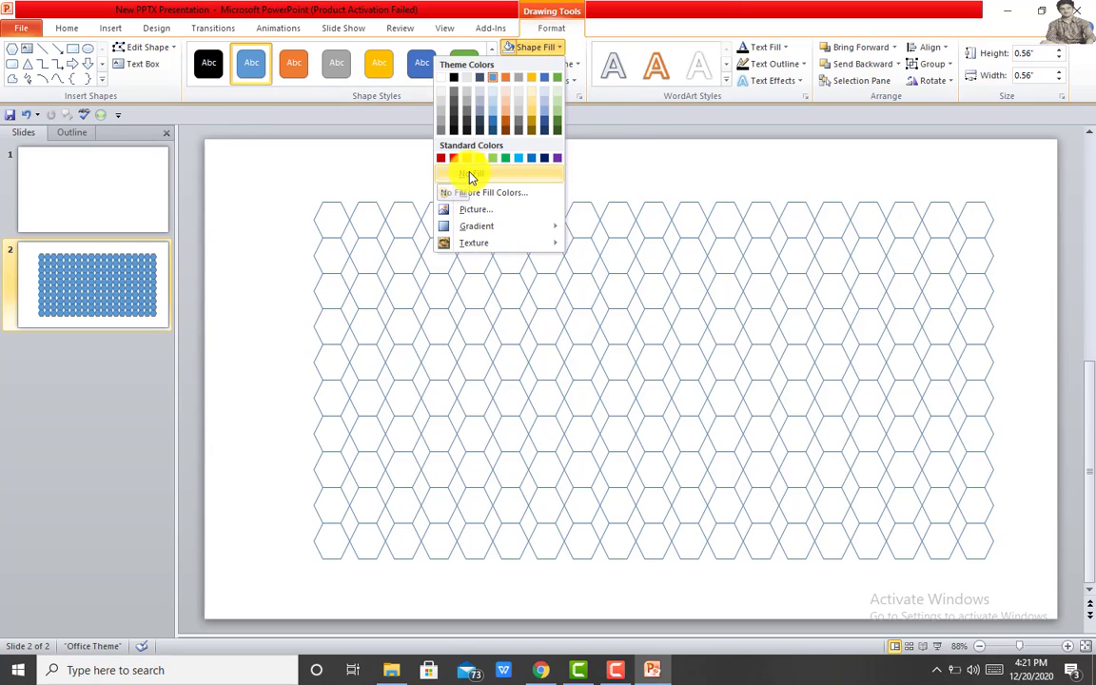
left_click(469, 175)
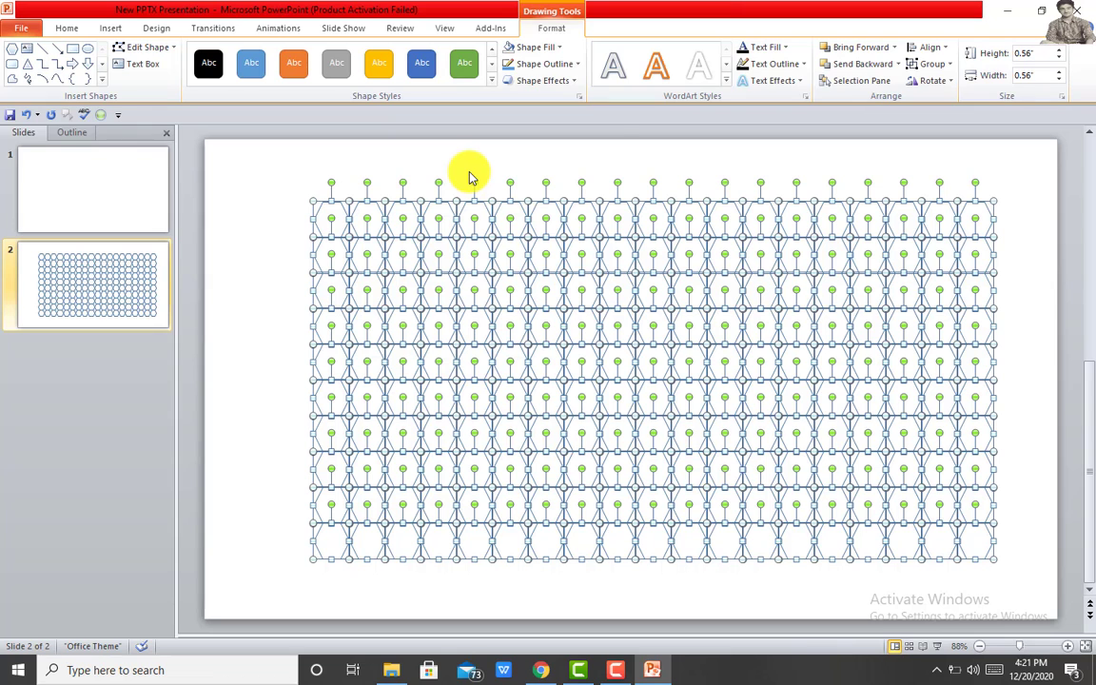
Step: Apply a Parallel 3-D rotation preset to the hexagons and deselect them
left_click(799, 82)
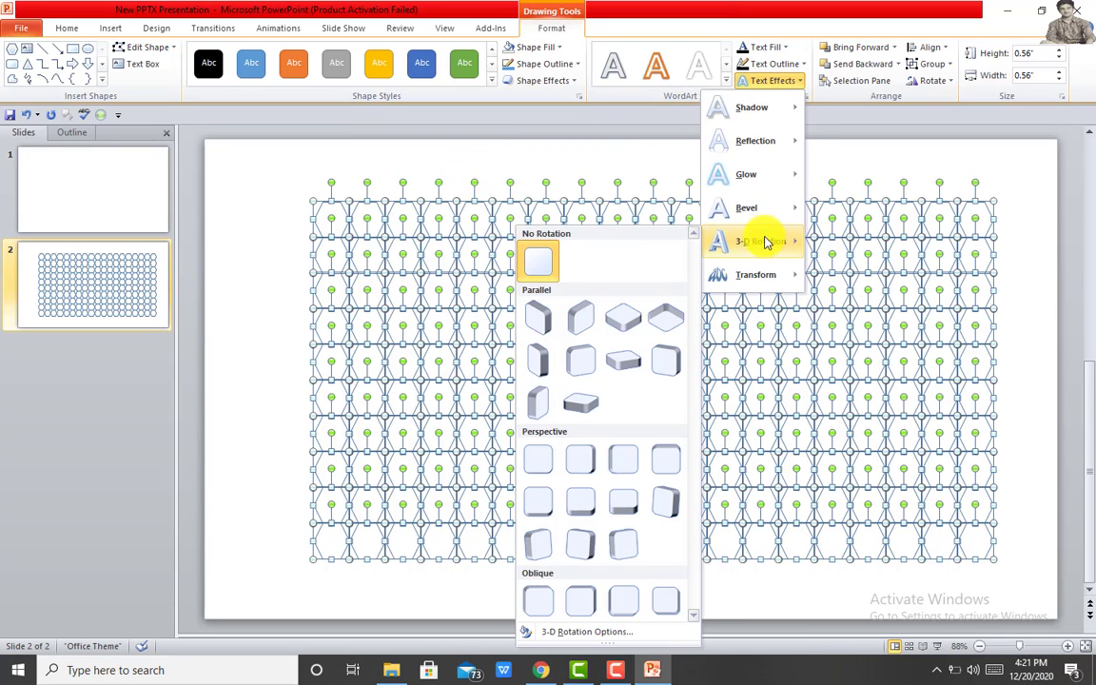
mouse_move(746, 250)
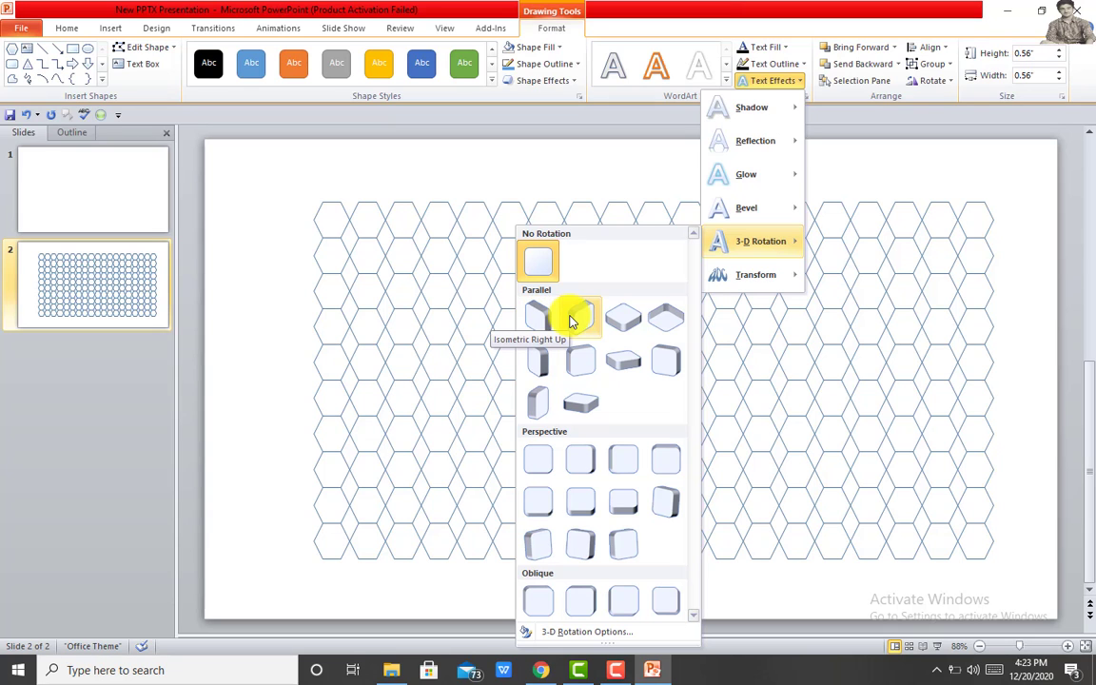
left_click(609, 323)
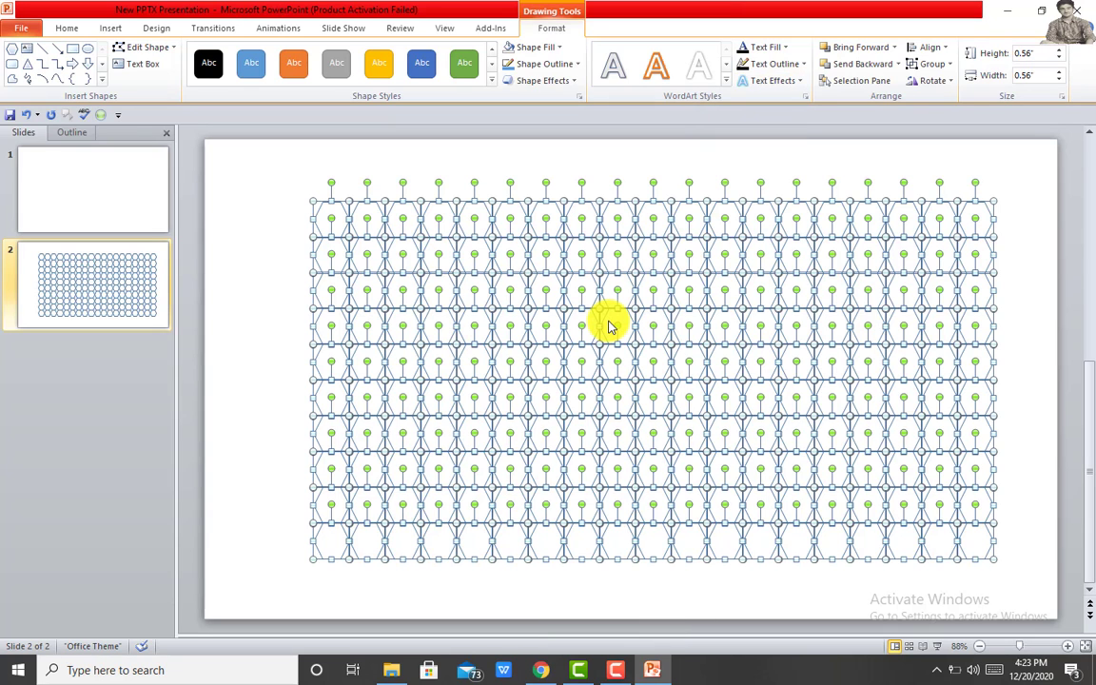
left_click(684, 168)
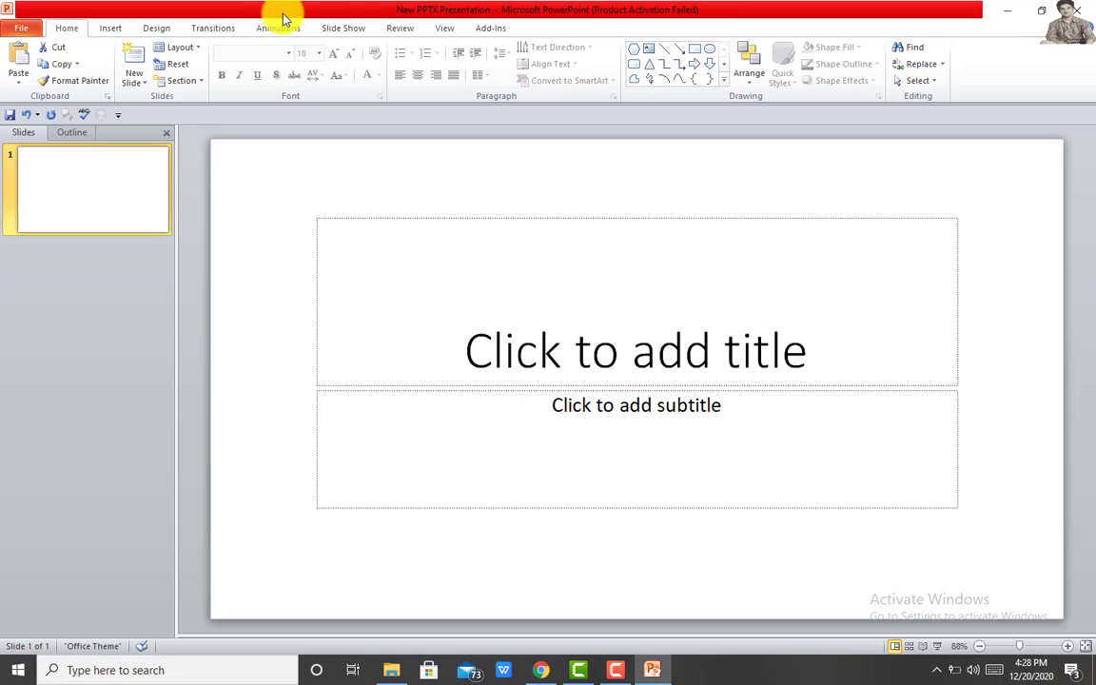
Step: Switch to Slide Master view on the top master slide and start inserting a picture
left_click(437, 29)
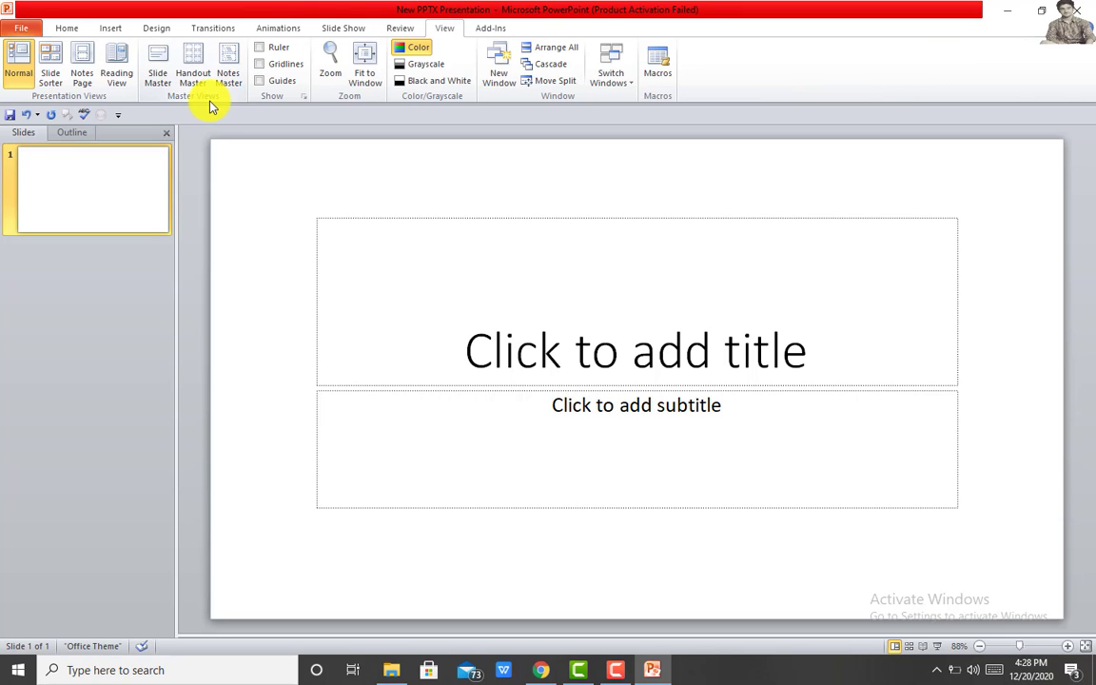
left_click(159, 69)
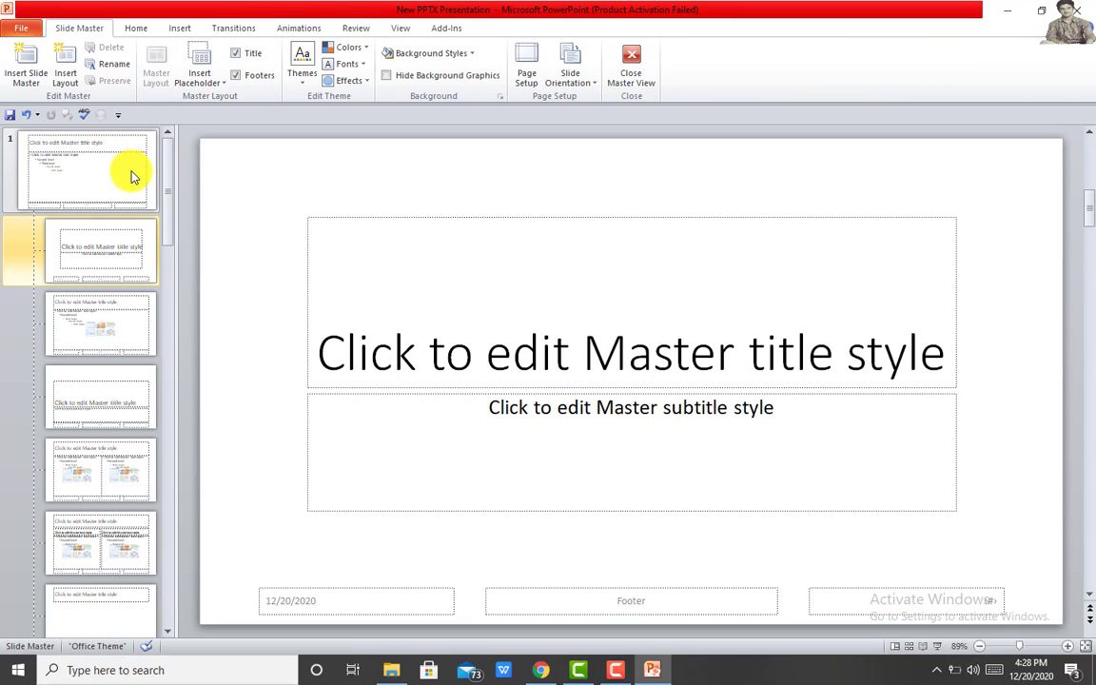
left_click(122, 160)
left_click(181, 29)
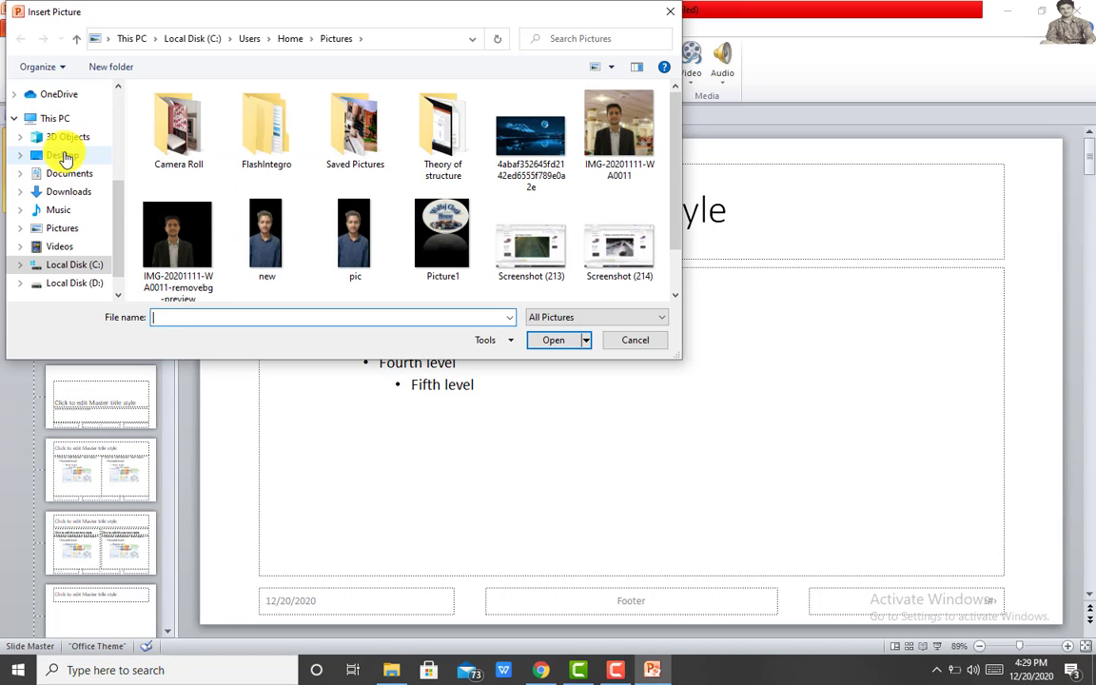
Step: Insert the hexagon-grid screenshot from the Desktop onto the master slide
left_click(62, 154)
left_click(178, 259)
left_click(555, 339)
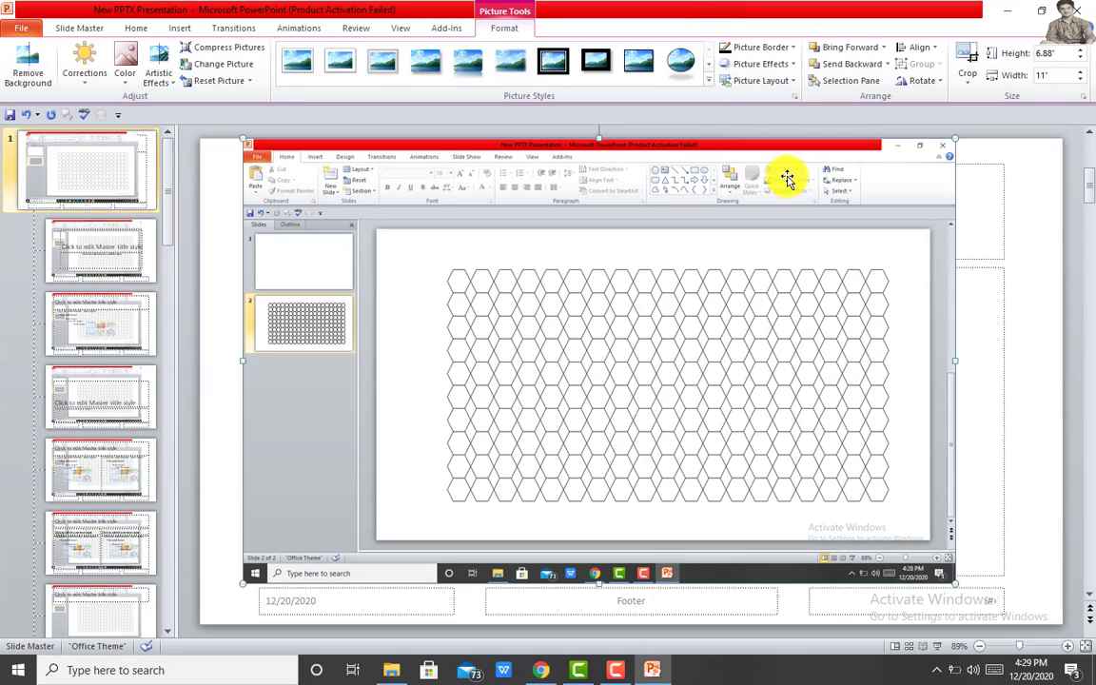
Step: Crop the screenshot on all four sides to the honeycomb and move it left
left_click(968, 57)
left_click_drag(600, 140, 636, 269)
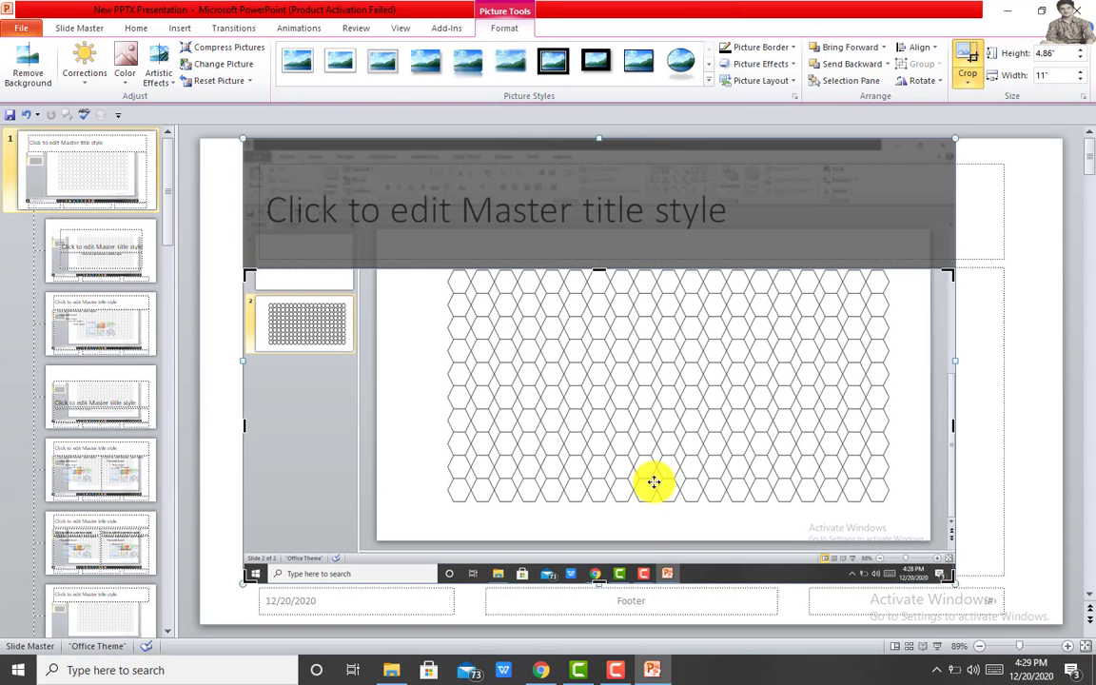
left_click_drag(599, 580, 612, 500)
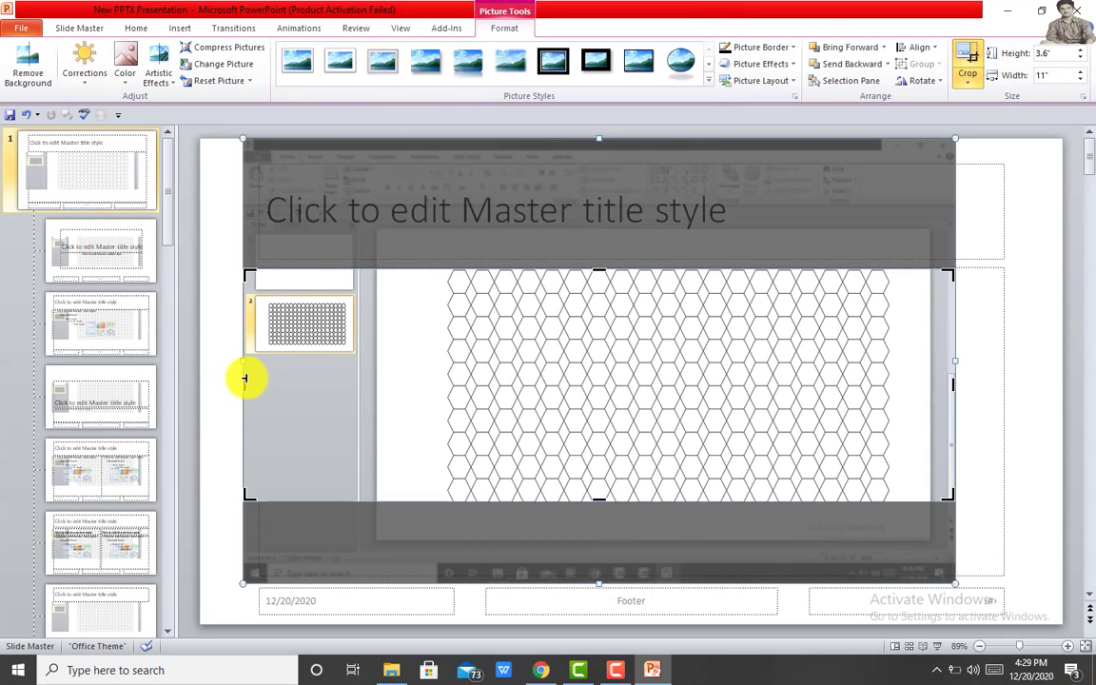
left_click_drag(245, 380, 449, 377)
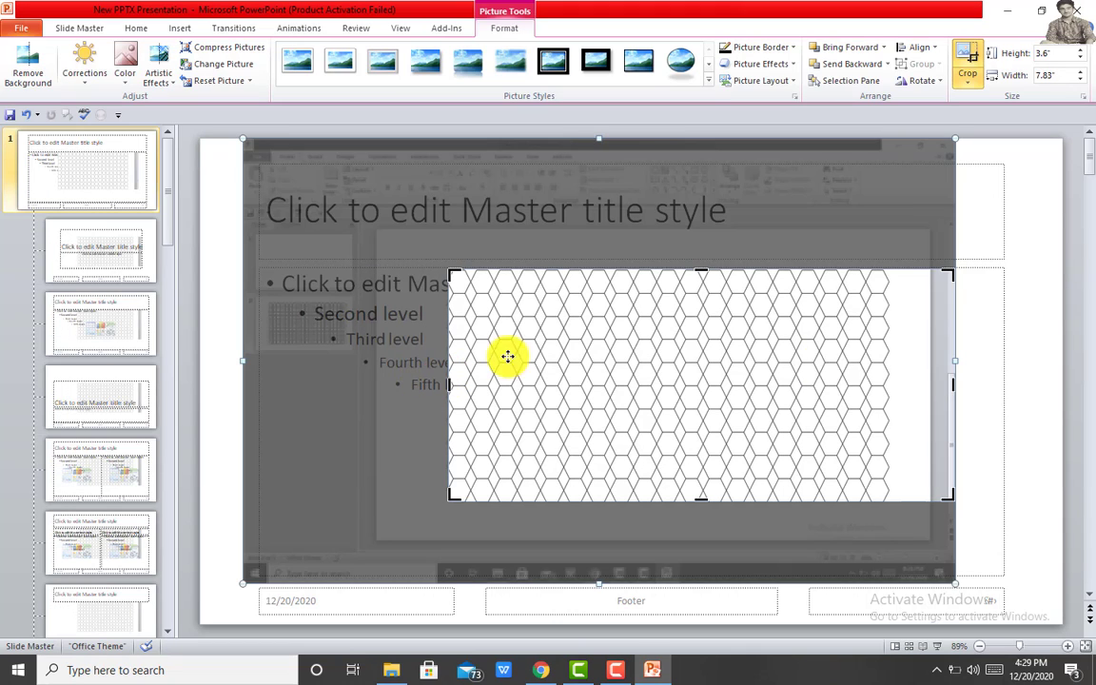
left_click_drag(954, 383, 886, 383)
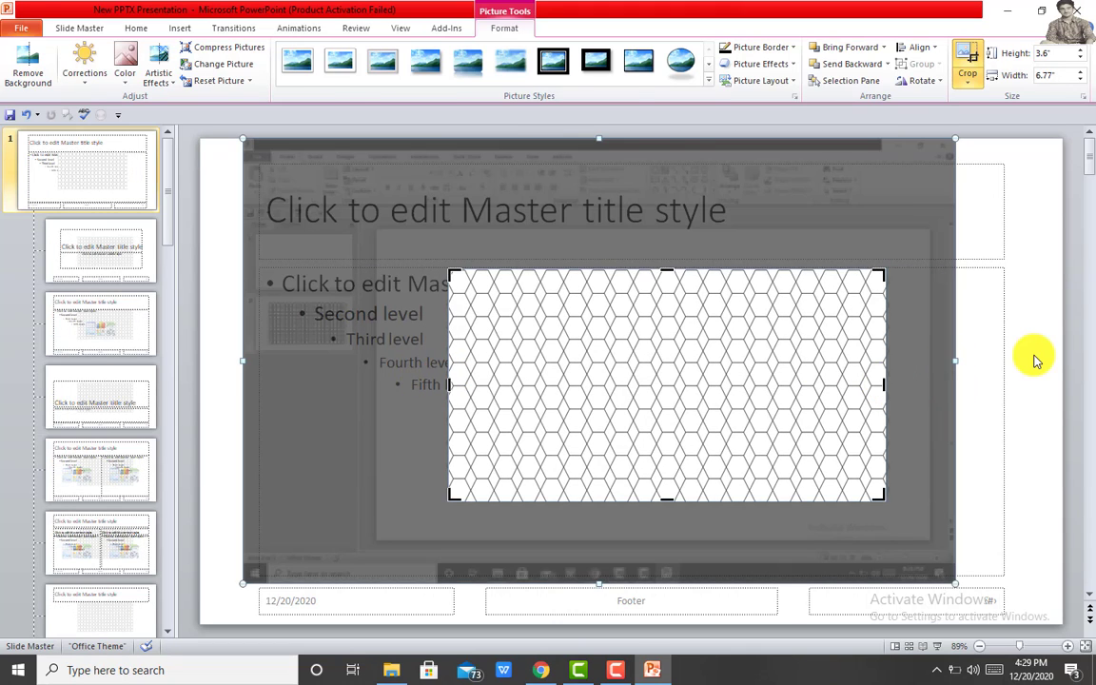
left_click(1035, 359)
left_click_drag(736, 369, 605, 368)
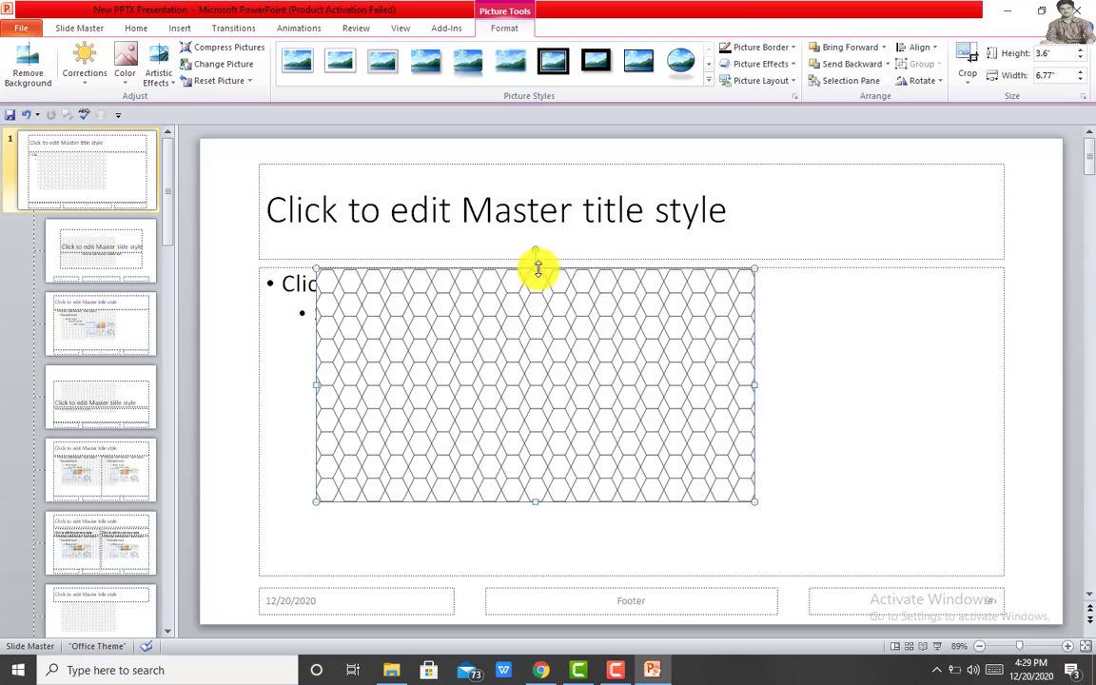
Step: Stretch the hexagon picture to cover the whole 13.33" × 7.5" master slide
left_click_drag(533, 264, 521, 142)
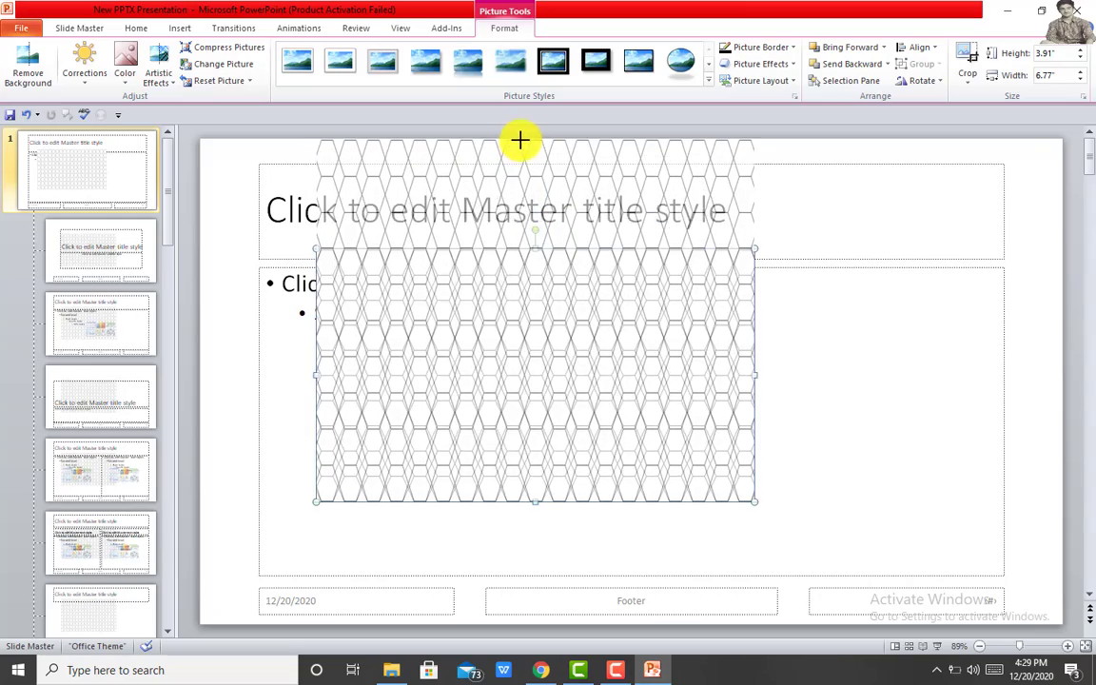
left_click_drag(533, 501, 543, 624)
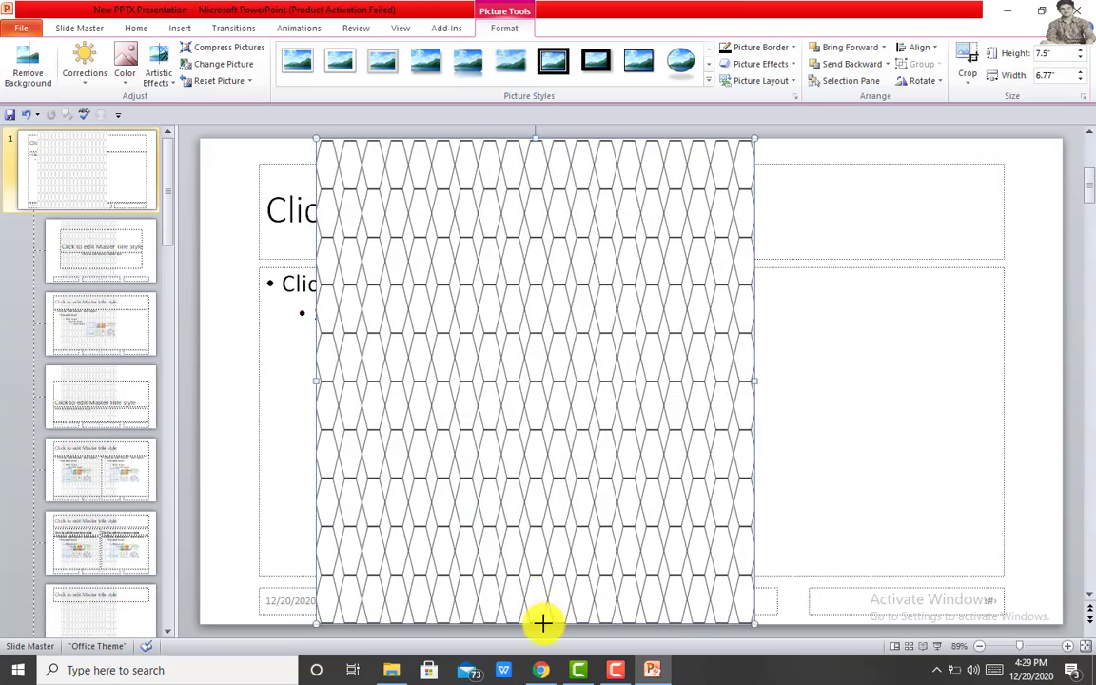
left_click_drag(490, 379, 373, 383)
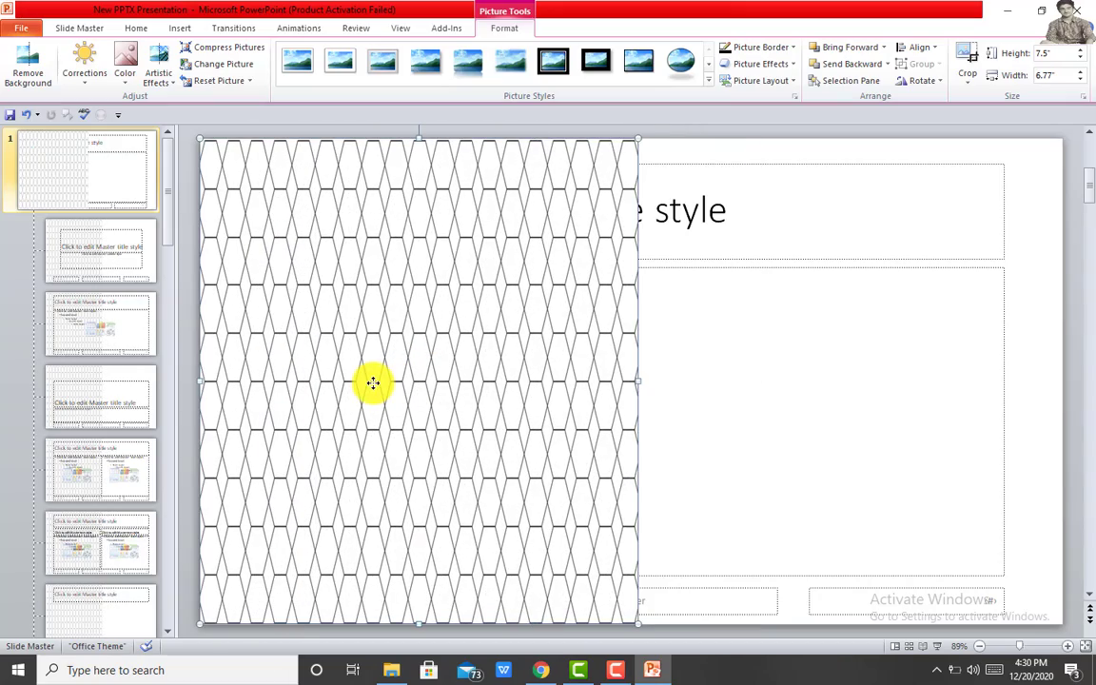
left_click(804, 364)
mouse_move(635, 381)
left_mouse_down()
mouse_move(1034, 358)
mouse_move(1063, 382)
left_mouse_up()
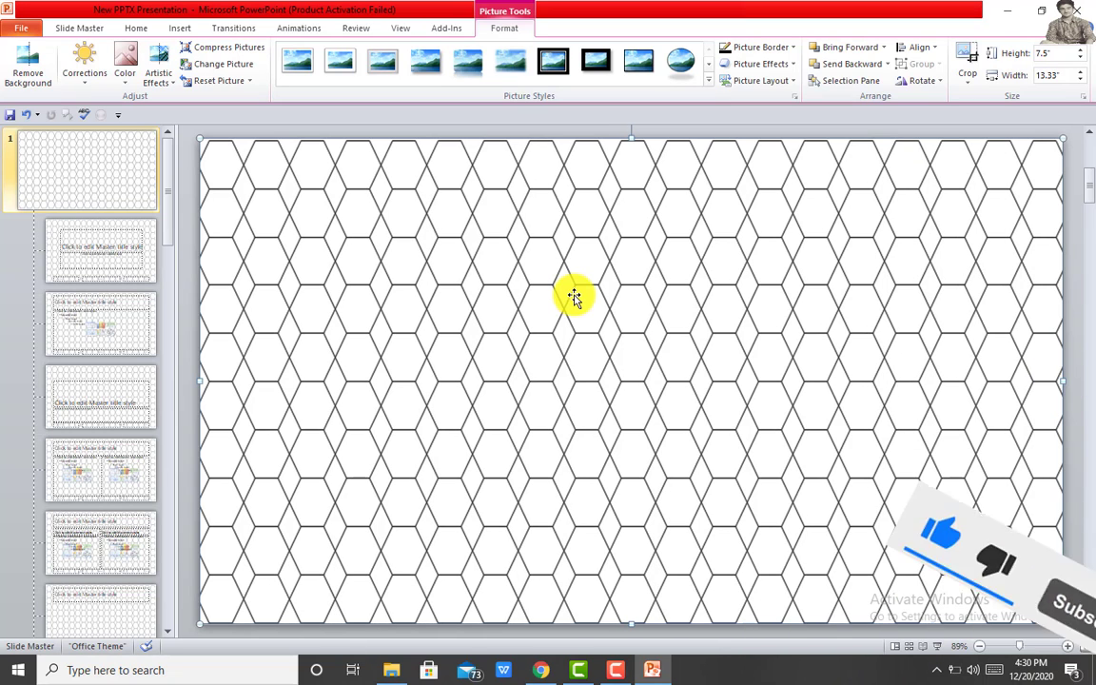
right_click(488, 298)
Step: Send the hexagon picture to the back behind the placeholders and deselect it
right_click(559, 217)
mouse_move(631, 360)
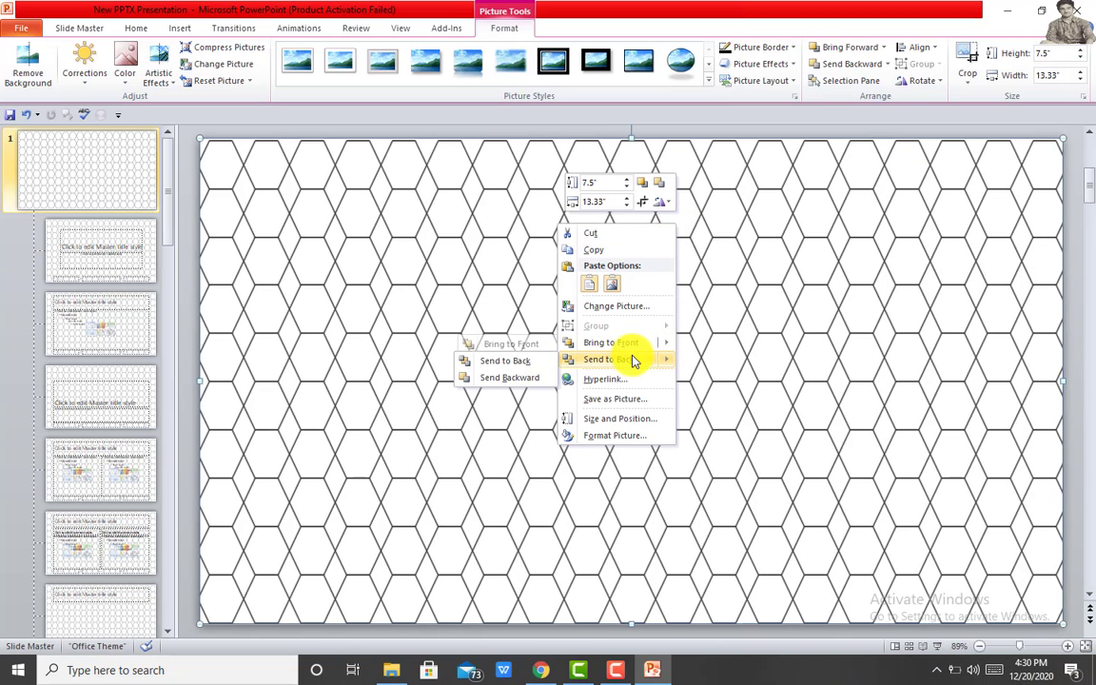
left_click(490, 362)
left_click(372, 321)
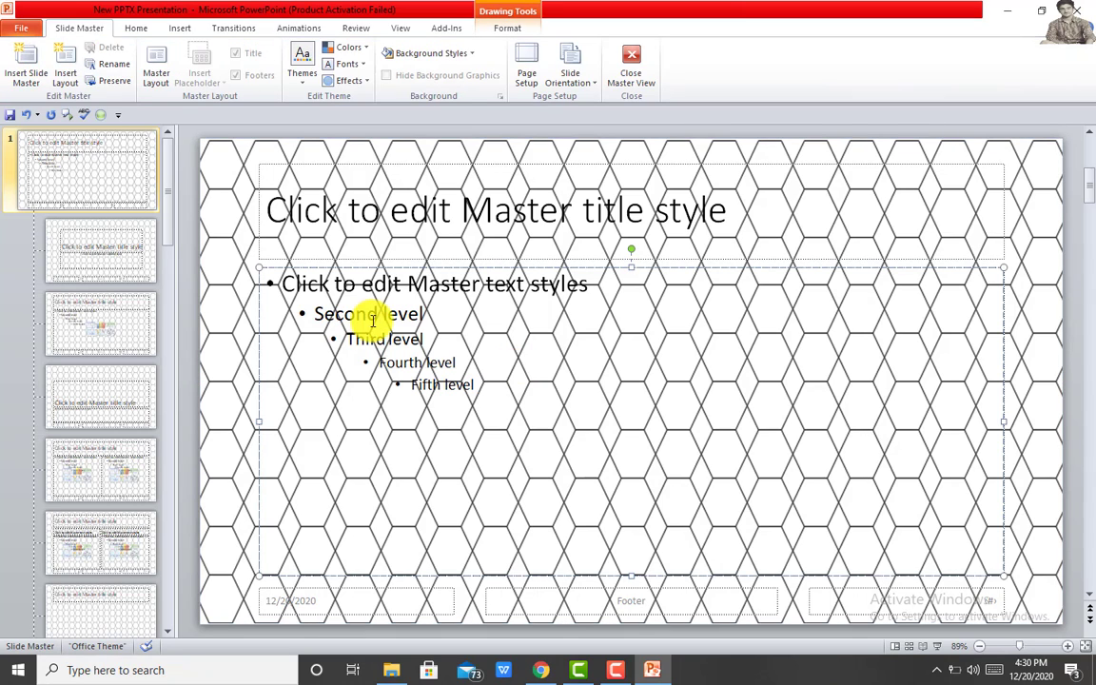
Step: Draw a 6.35" × 11.57" rectangle over the master's interior, leaving a hexagon border
left_click(179, 28)
left_click(211, 76)
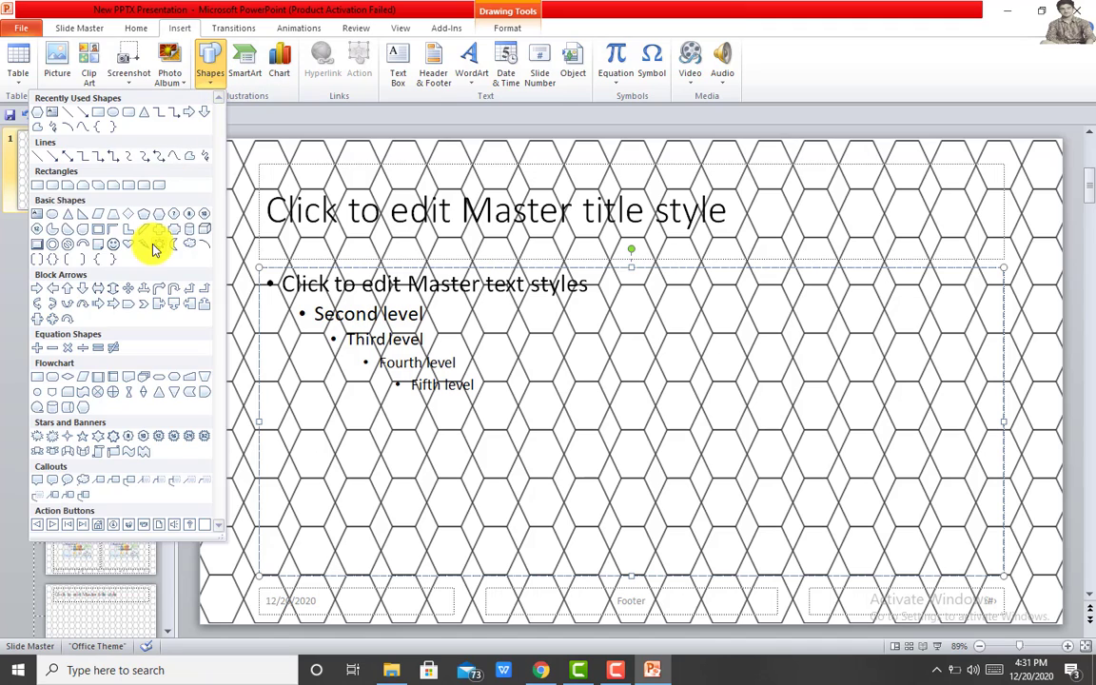
left_click(38, 185)
mouse_move(266, 174)
left_mouse_down()
mouse_move(811, 404)
mouse_move(1001, 575)
left_mouse_up()
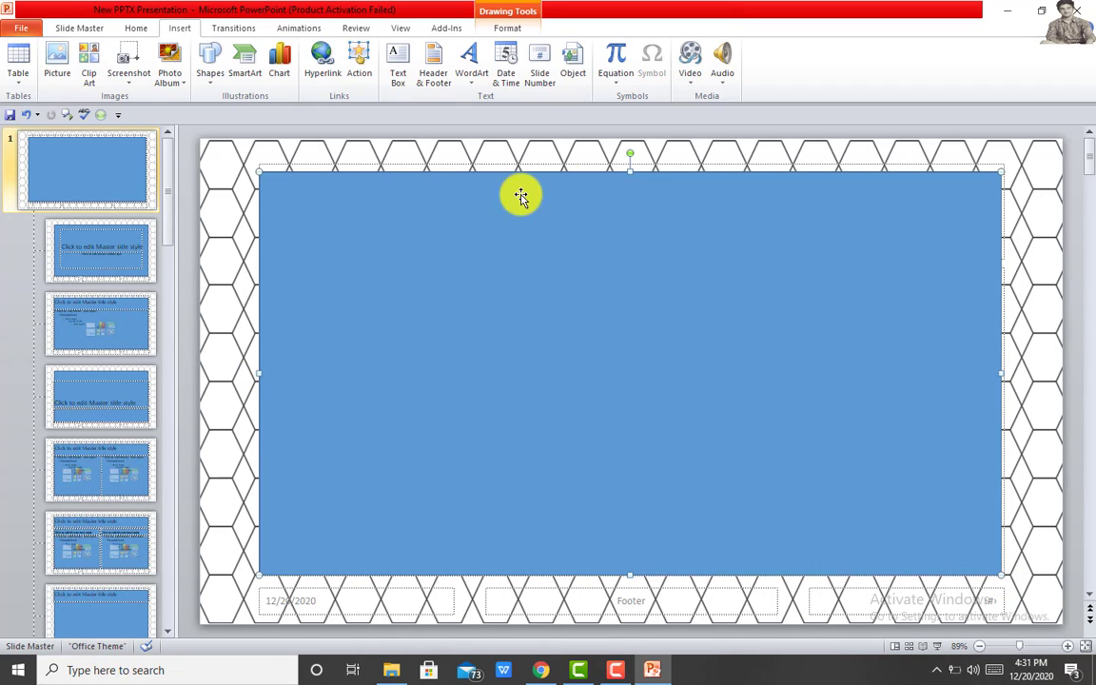
left_click_drag(631, 171, 630, 163)
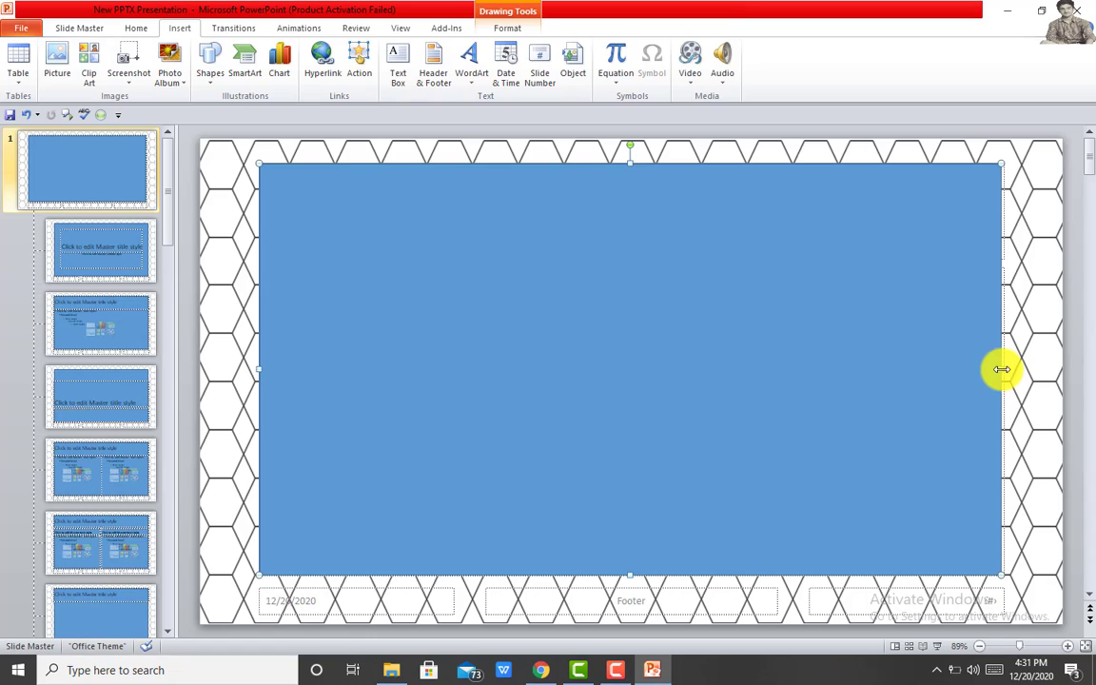
left_click_drag(1005, 368, 1008, 368)
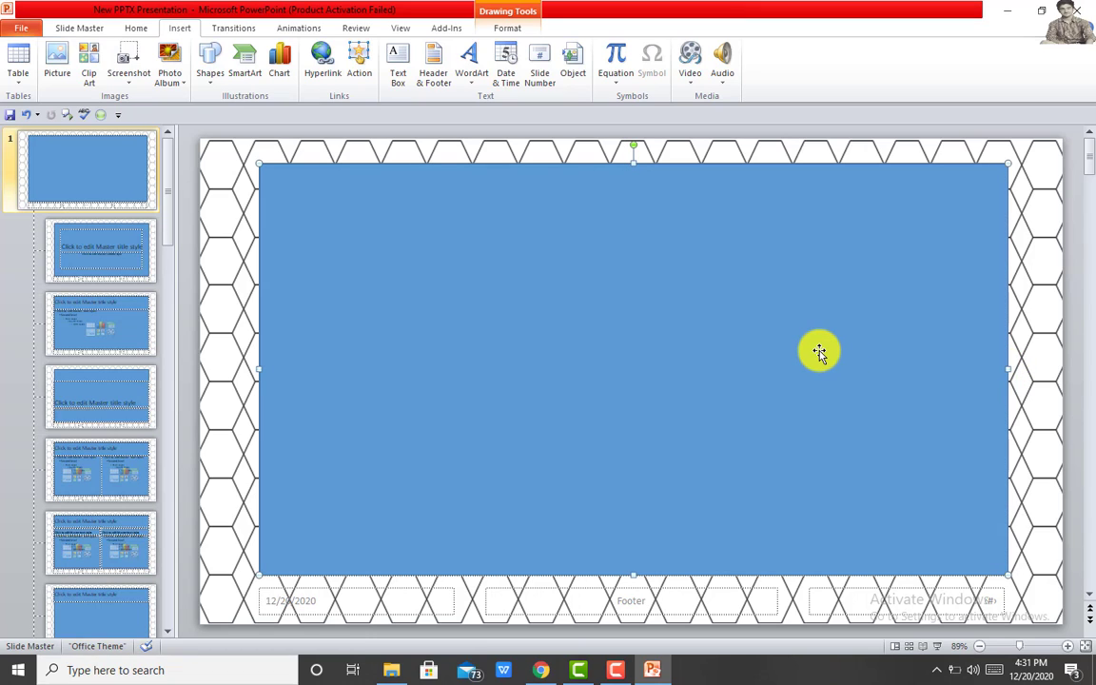
left_click(507, 29)
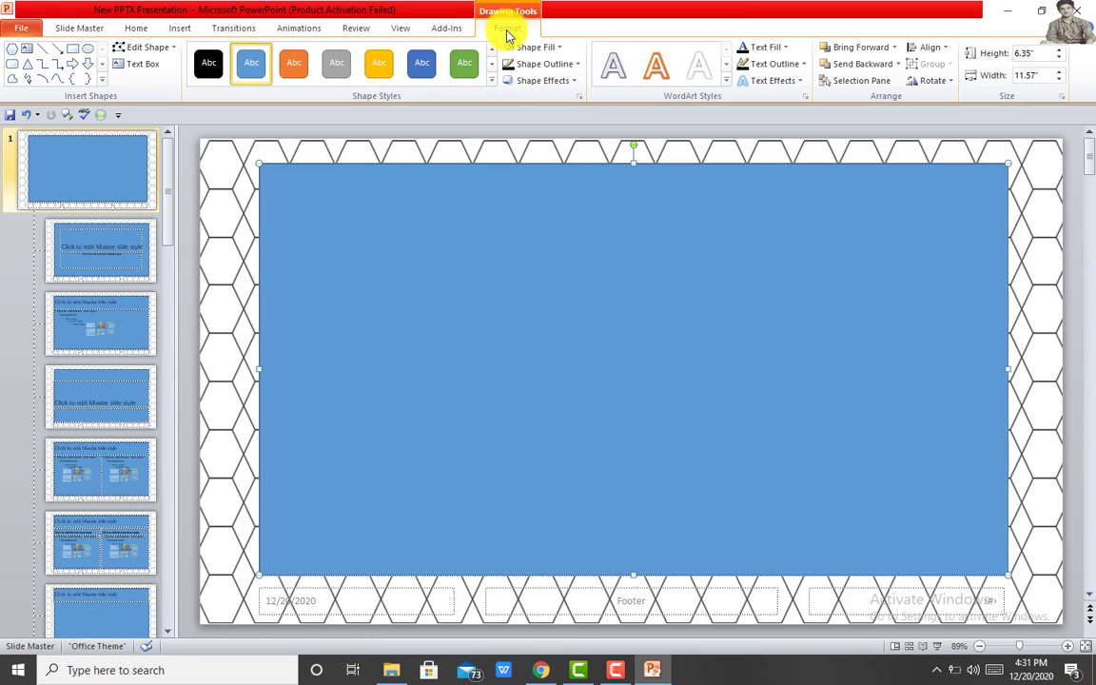
Step: Give the rectangle no outline and a light gray fill
left_click(576, 64)
left_click(493, 199)
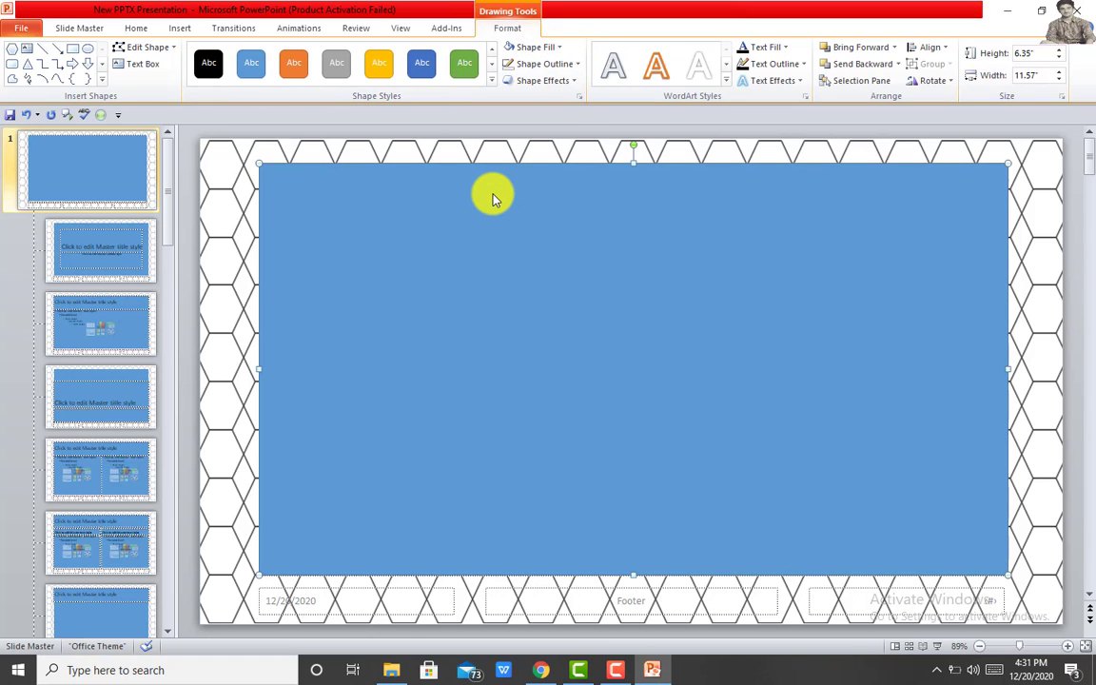
left_click(577, 63)
left_click(561, 48)
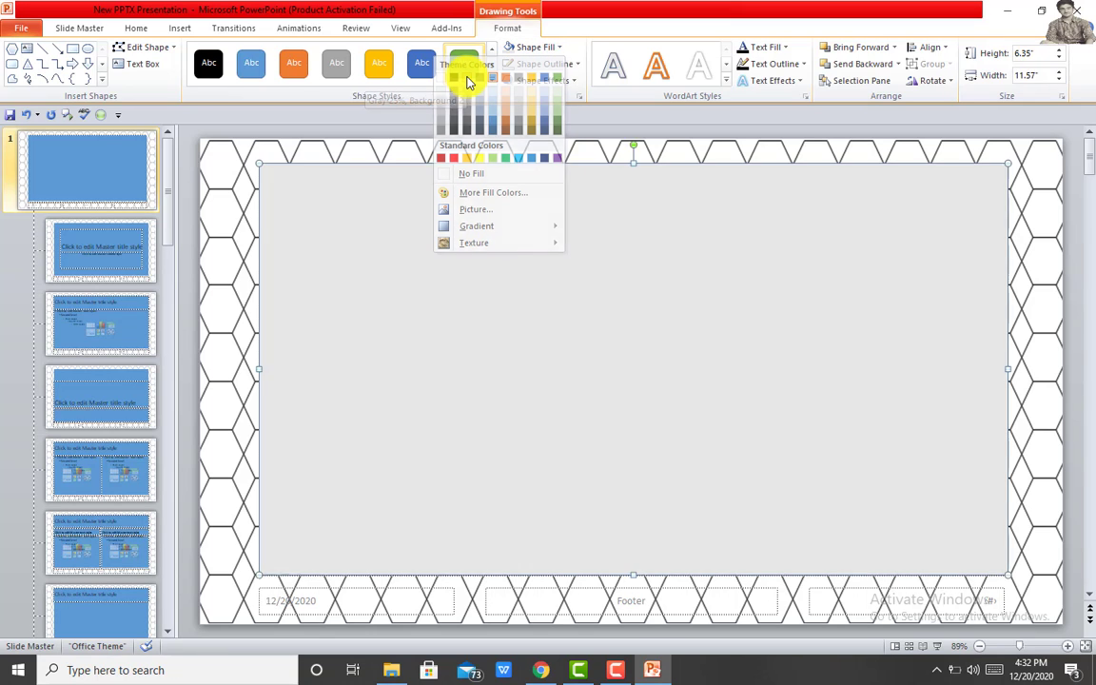
left_click(466, 78)
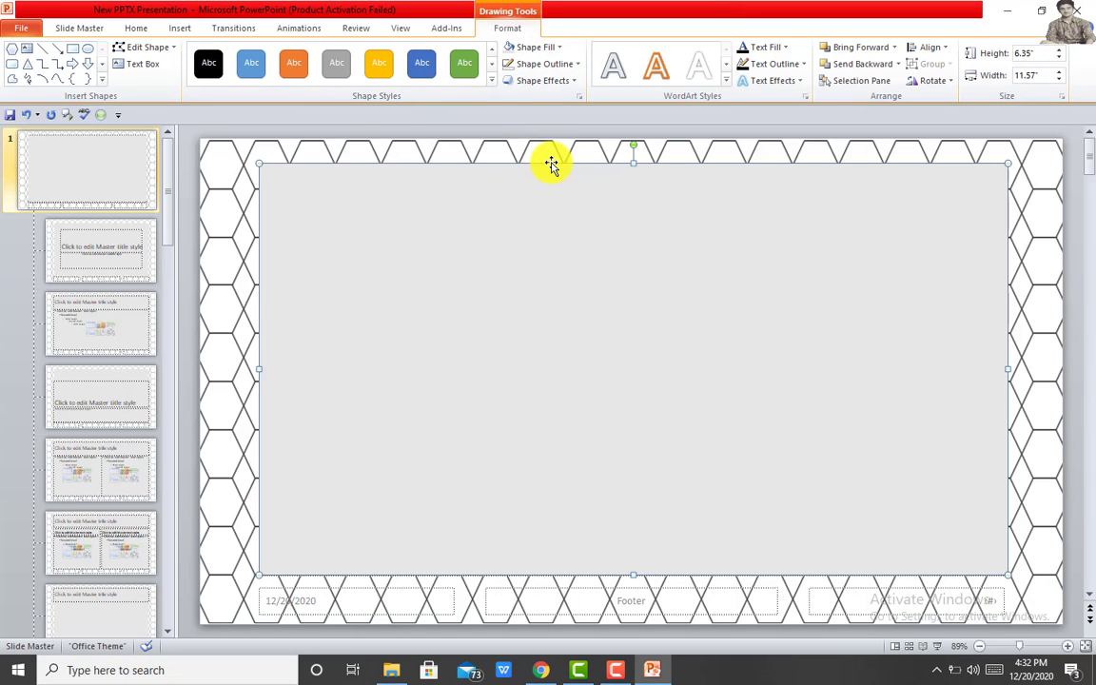
left_click(897, 64)
Step: Send the gray rectangle, then the hexagon picture, to the back
left_click(856, 98)
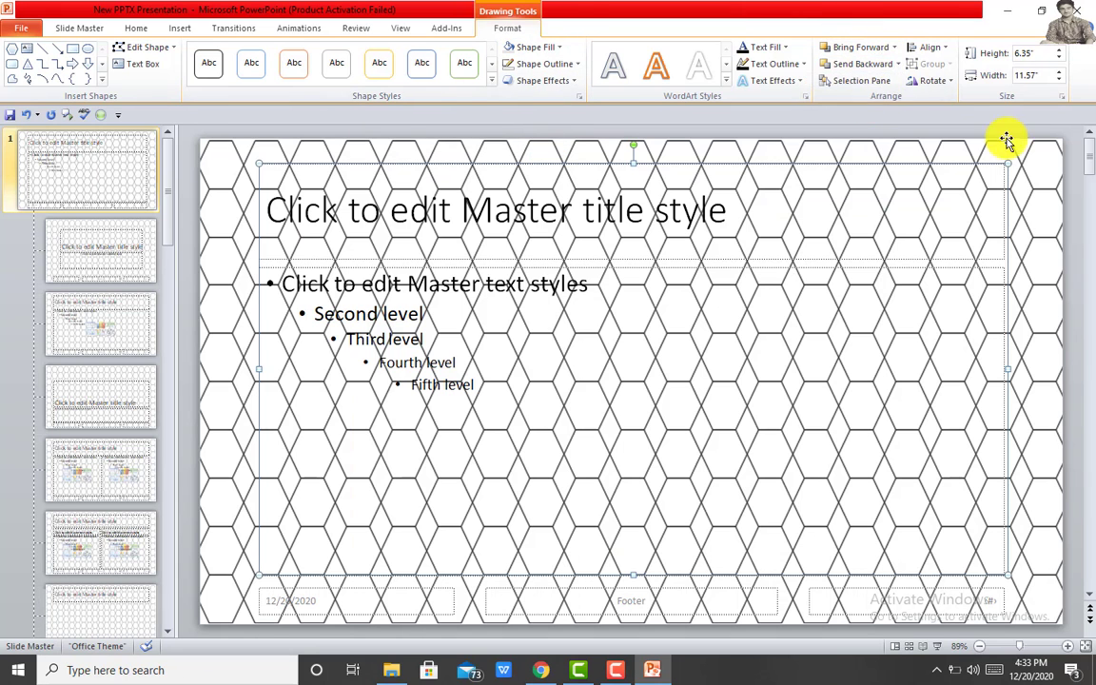
left_click(913, 143)
left_click(504, 27)
left_click(887, 64)
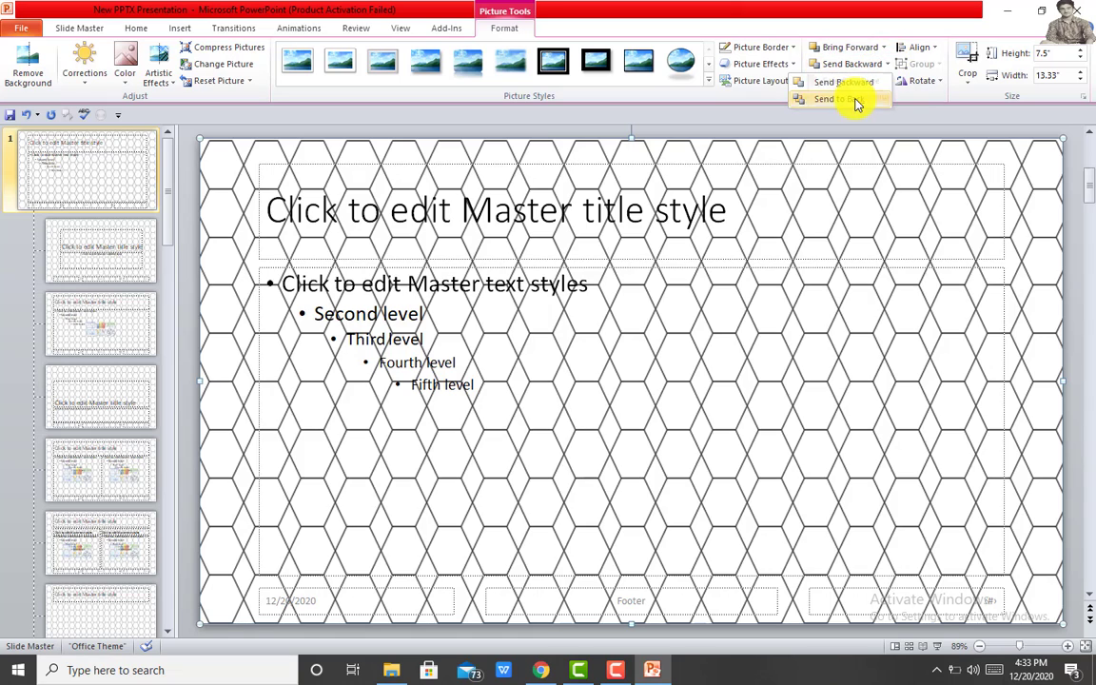
left_click(856, 99)
Step: Apply a white shape style to the rectangle and remove its green outline
left_click(846, 218)
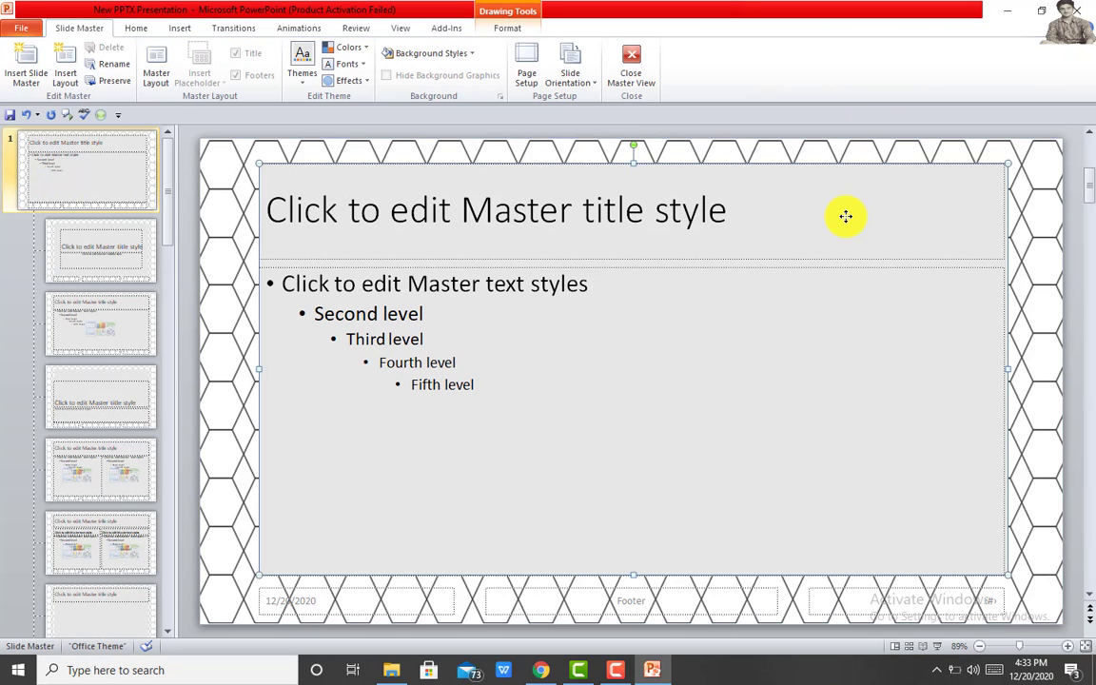
left_click(507, 29)
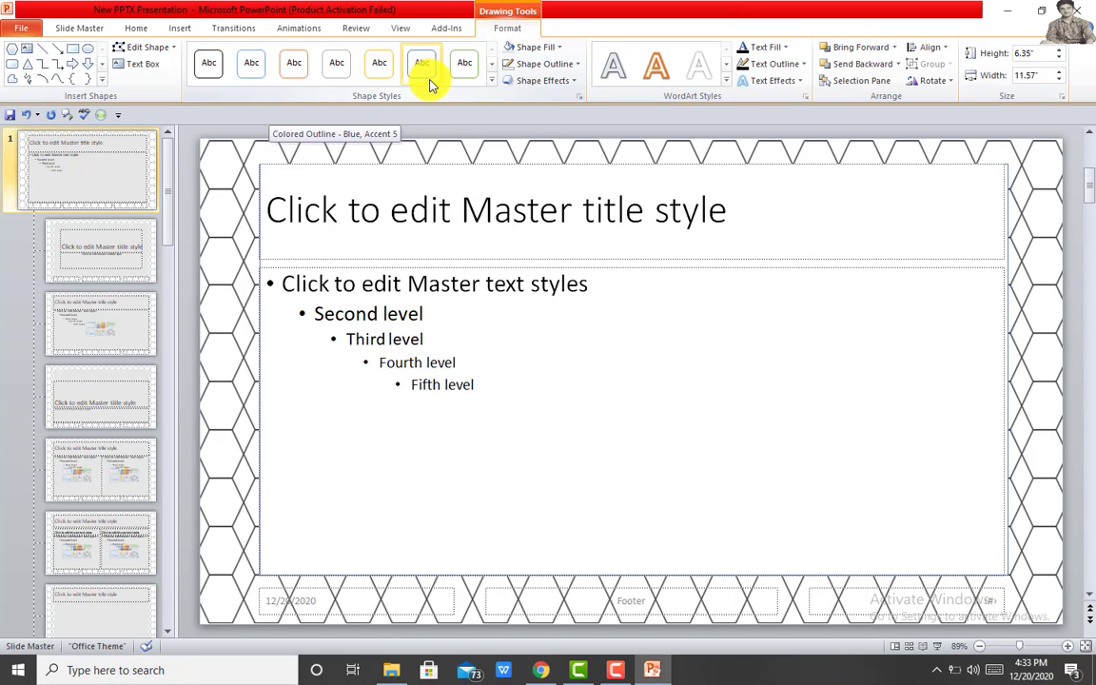
left_click(462, 67)
left_click(577, 63)
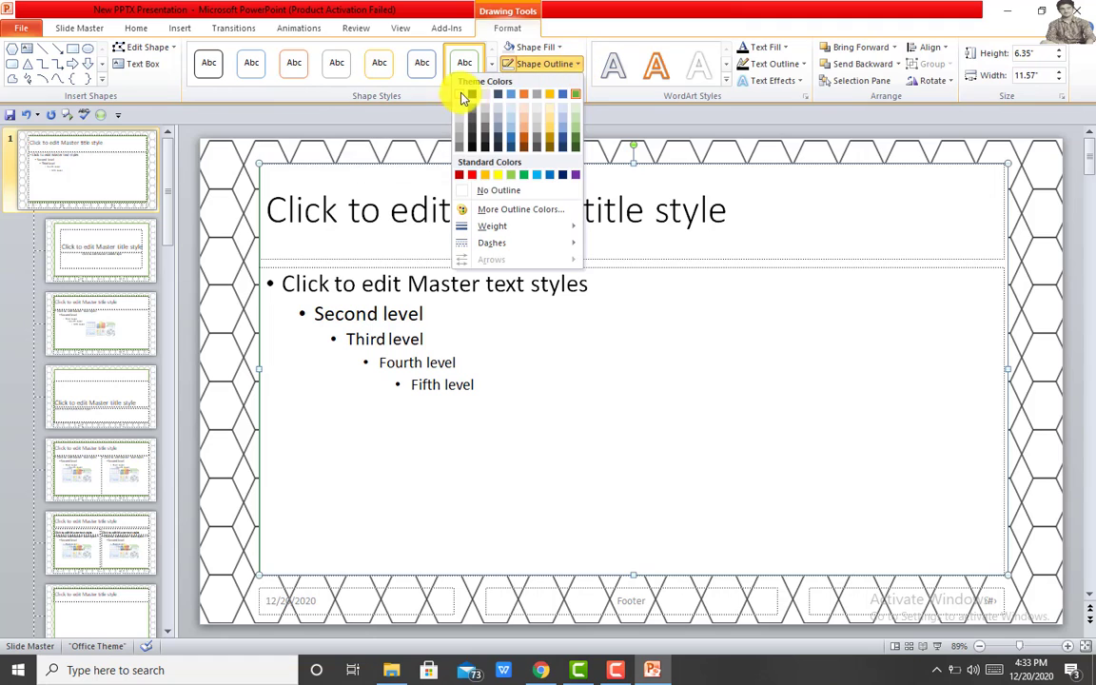
left_click(478, 193)
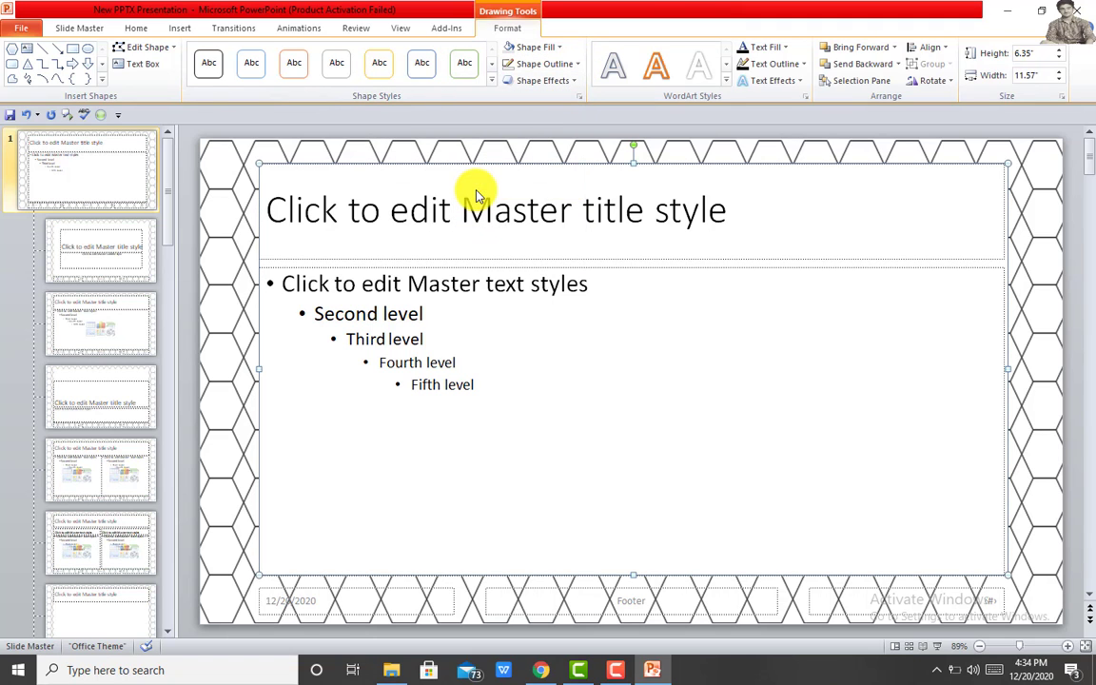
Step: Select the hexagon picture, title placeholder and body placeholder on the master in turn
left_click(245, 287)
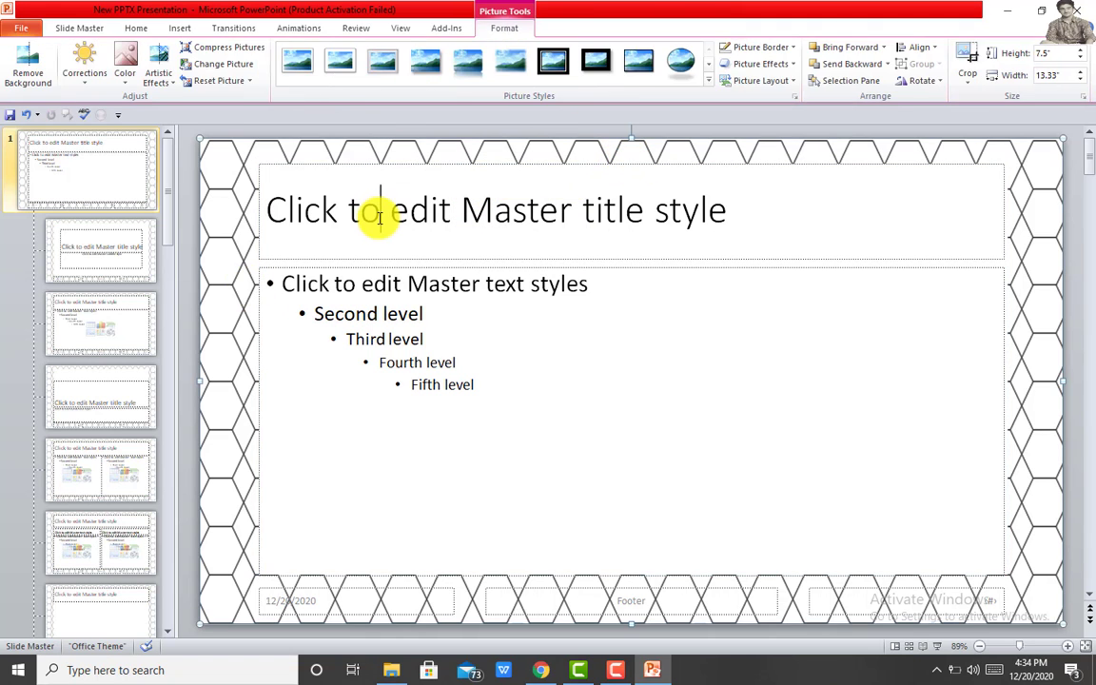
left_click(372, 215)
left_click(419, 363)
Step: Browse the Title Slide, Title and Content and Section Header layouts to check the hexagon border
left_click(86, 263)
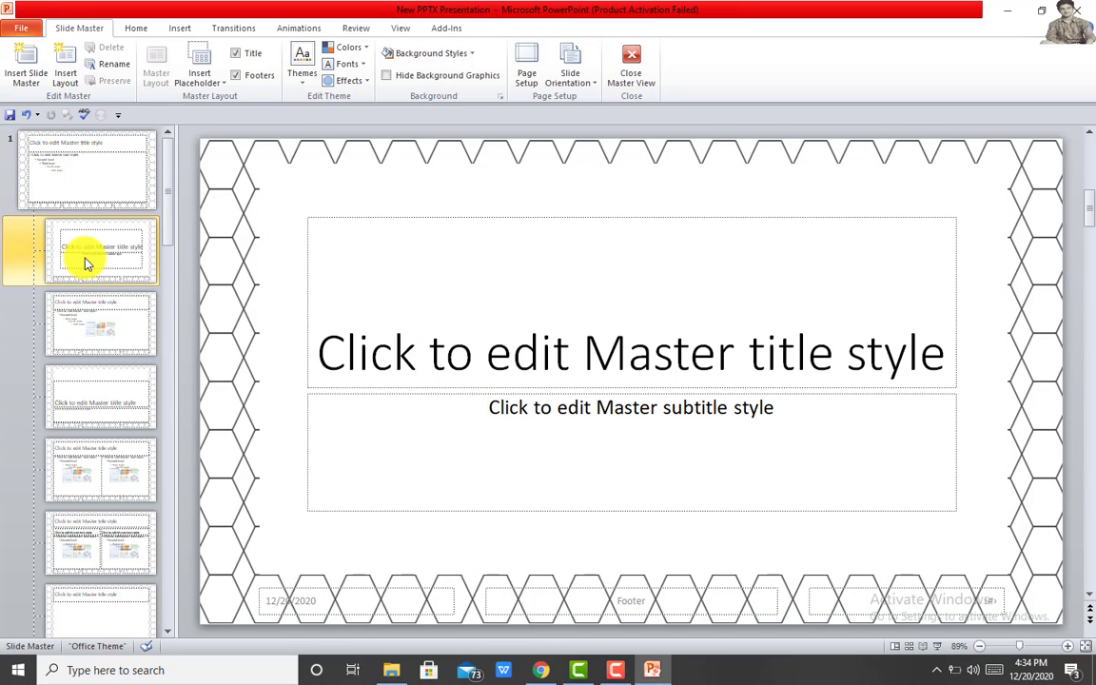
left_click(98, 373)
left_click(129, 310)
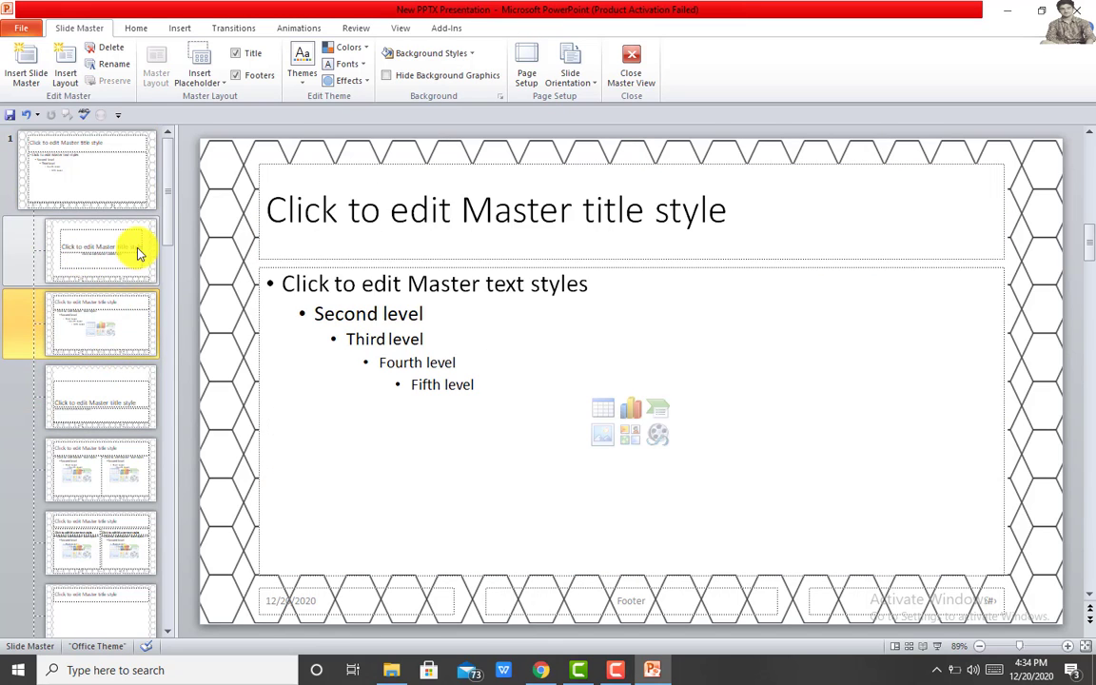
left_click(123, 225)
left_click(123, 187)
left_click(115, 317)
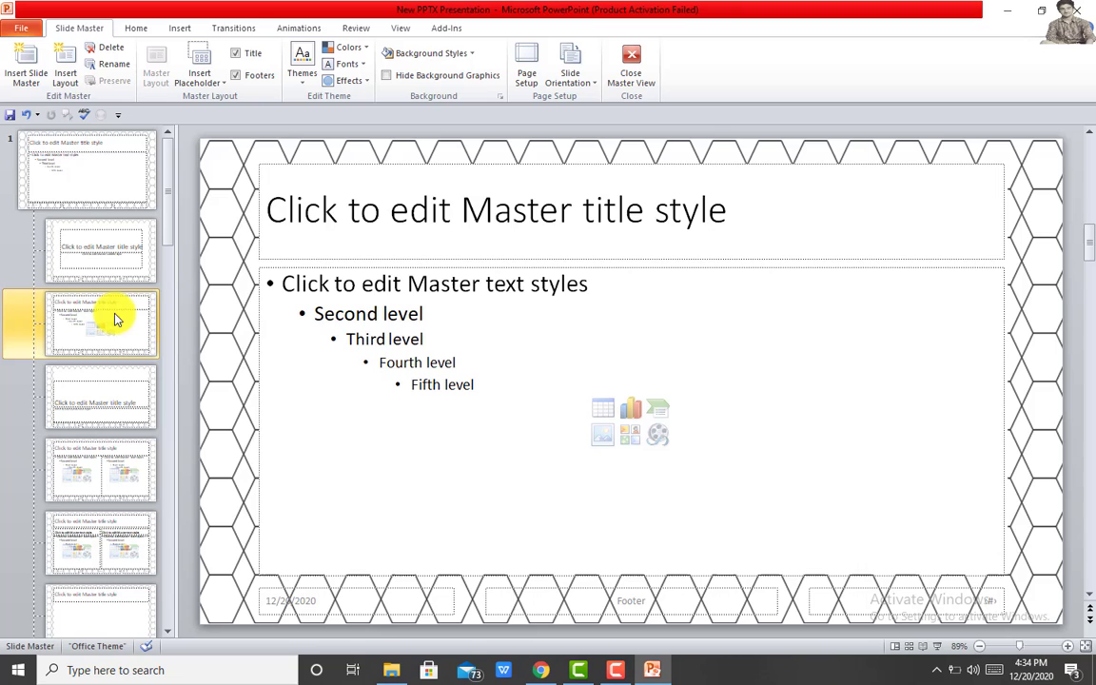
left_click(115, 382)
left_click(95, 250)
left_click(86, 179)
left_click(179, 27)
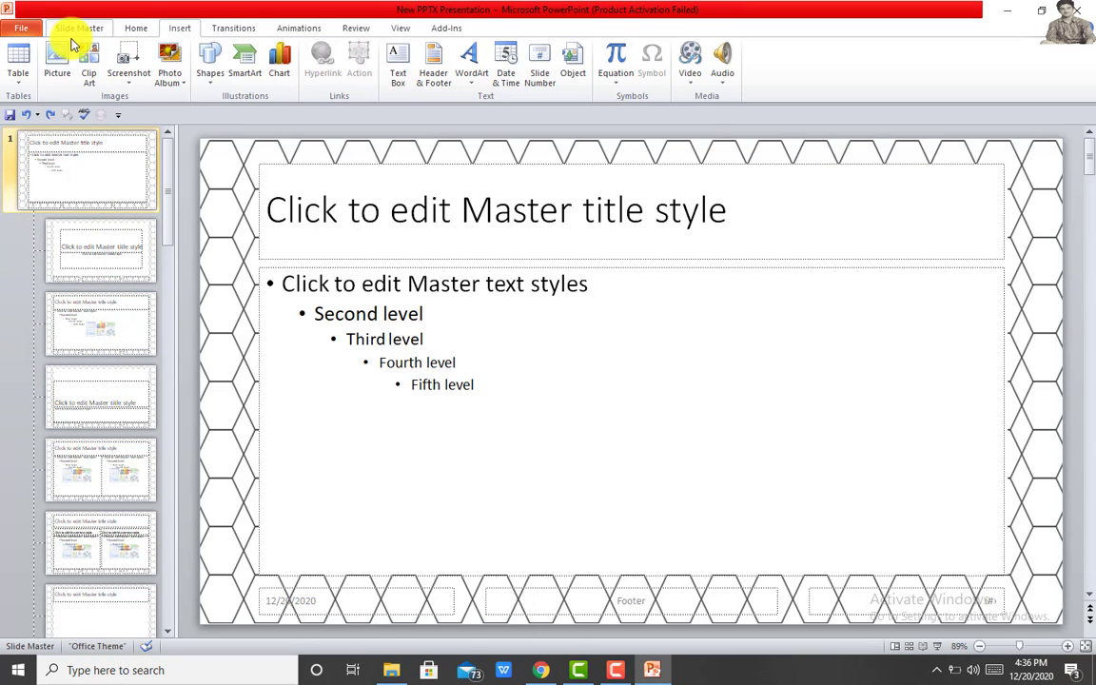
Step: Draw a blue rectangle across the bottom of the slide master and raise its top edge
left_click(210, 72)
left_click(98, 115)
left_click_drag(202, 533, 1059, 621)
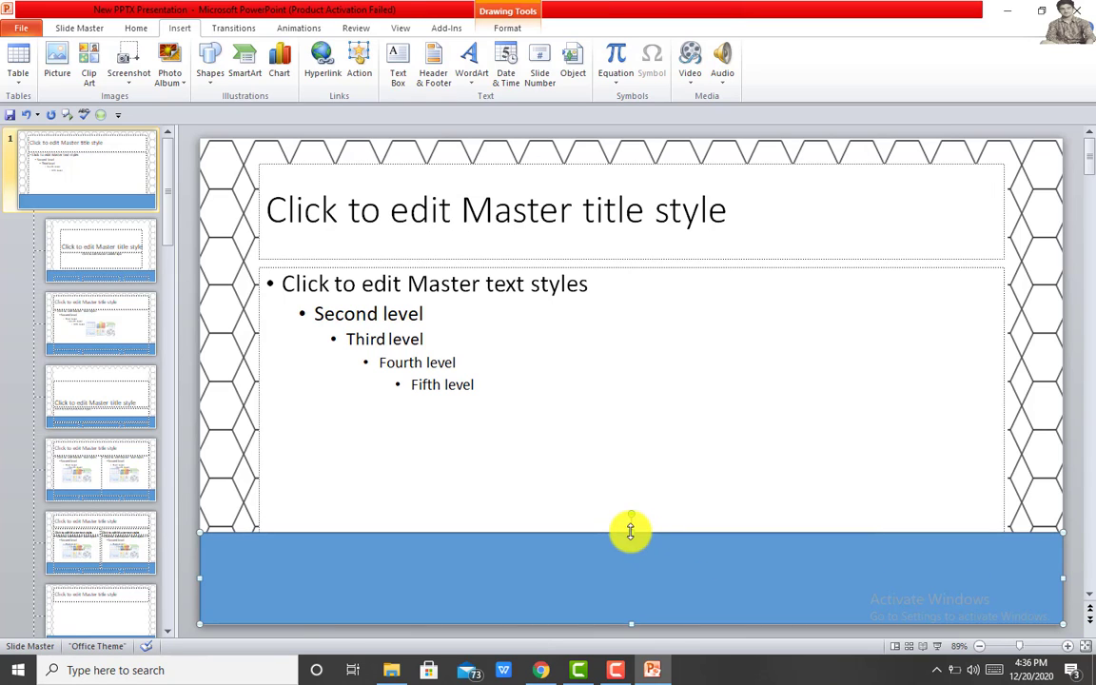
left_click_drag(631, 533, 626, 311)
Step: Edit the rectangle's points into a wavy slope rising from the bottom-left to the upper right
left_click(507, 28)
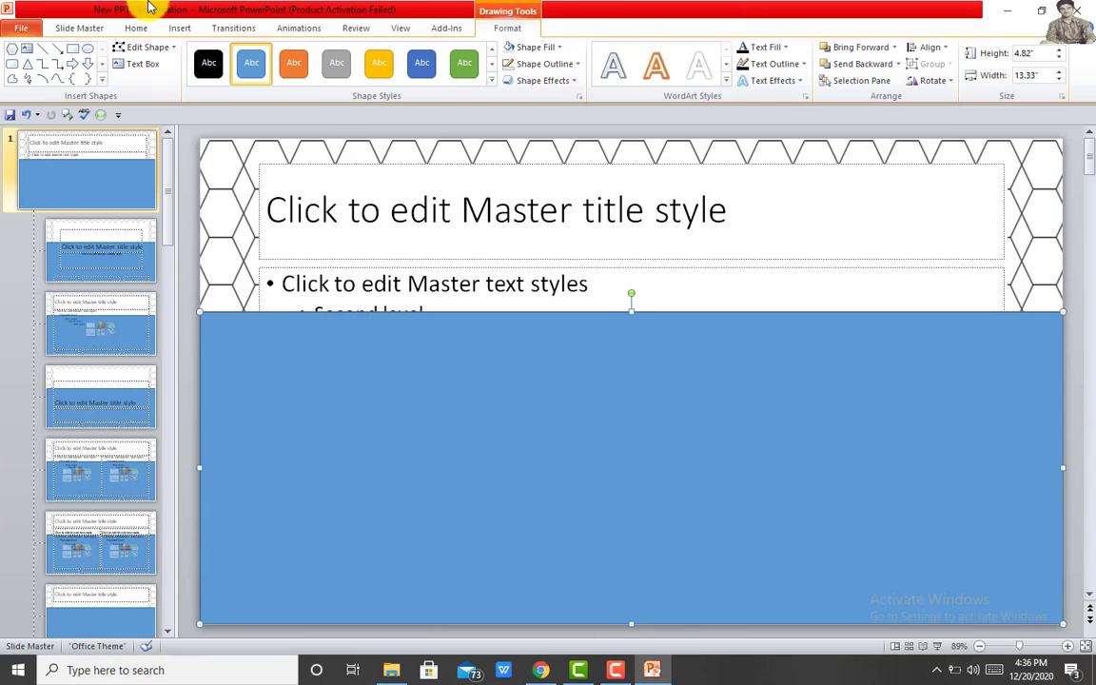
left_click(143, 47)
mouse_move(114, 66)
left_click(267, 290)
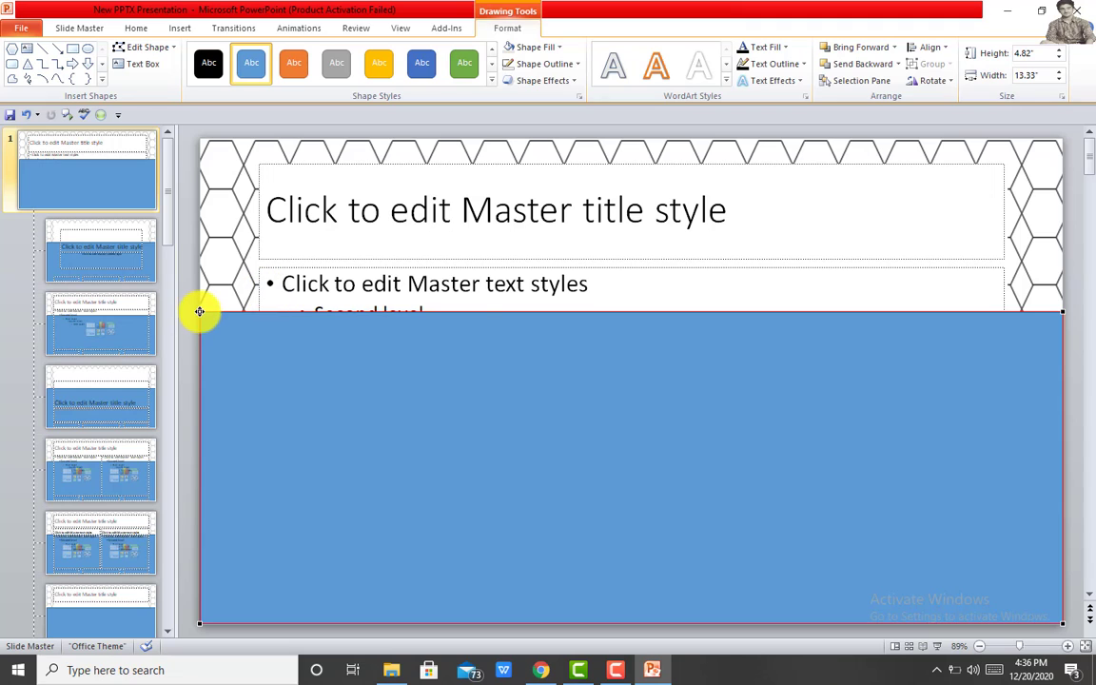
left_click_drag(199, 311, 199, 622)
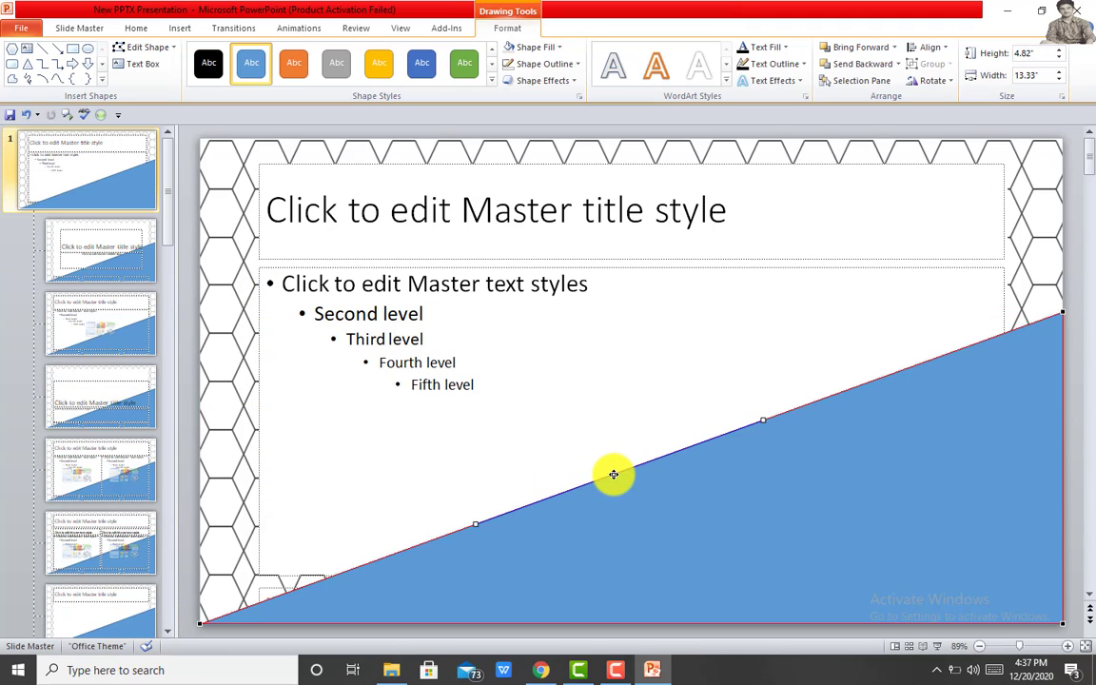
left_click_drag(614, 473, 559, 403)
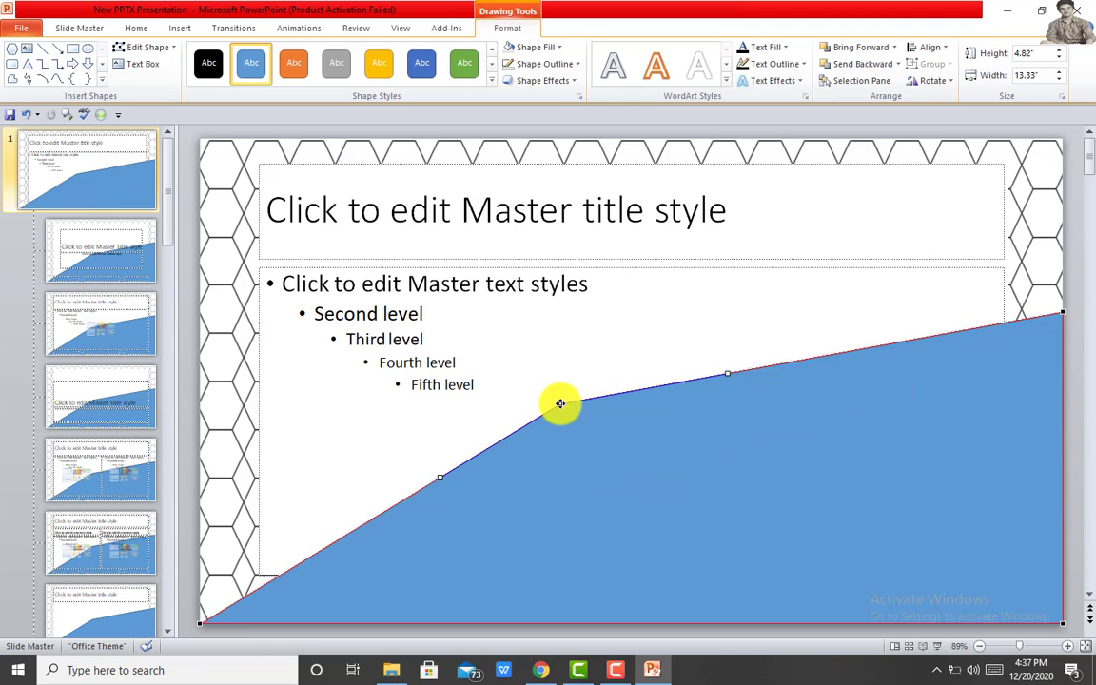
left_click_drag(757, 368, 753, 342)
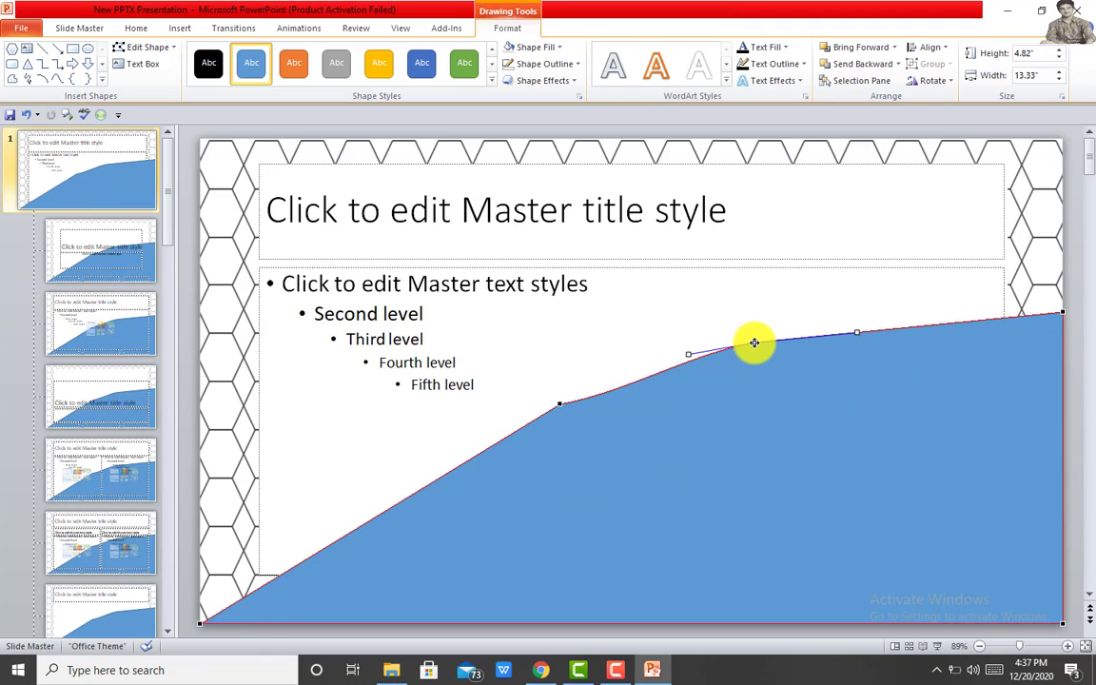
left_click_drag(455, 466, 474, 491)
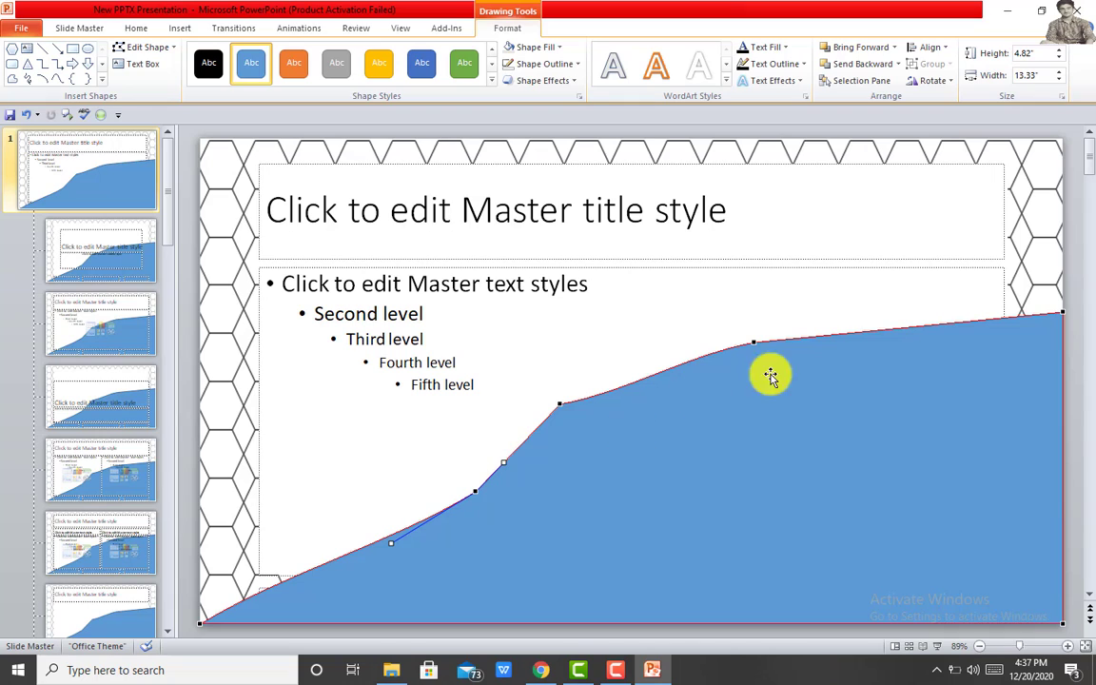
left_click_drag(895, 327, 904, 340)
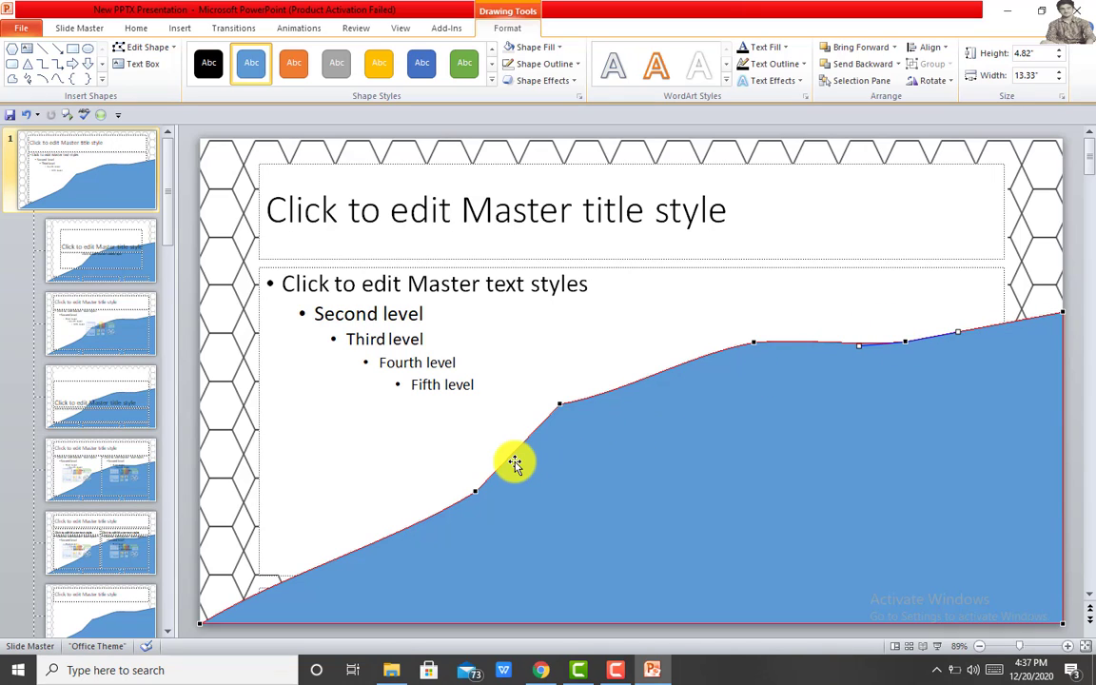
left_click(578, 333)
Step: Fill the wavy shape with the laptop photo from the Desktop
left_click(630, 455)
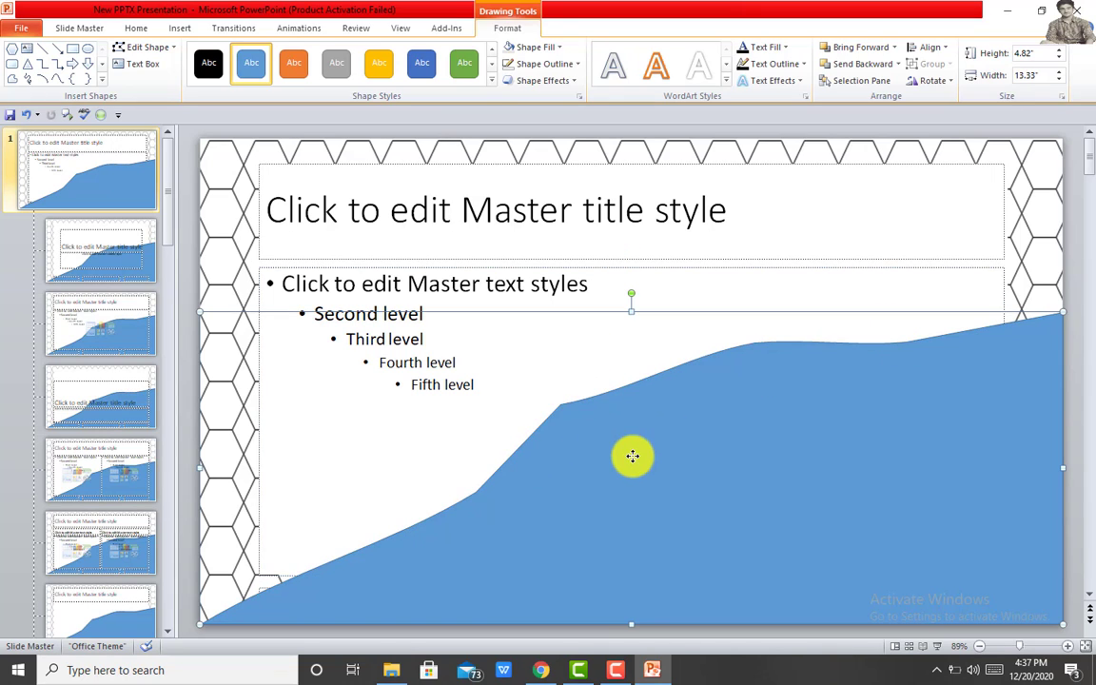
left_click(560, 48)
left_click(518, 211)
left_click(86, 160)
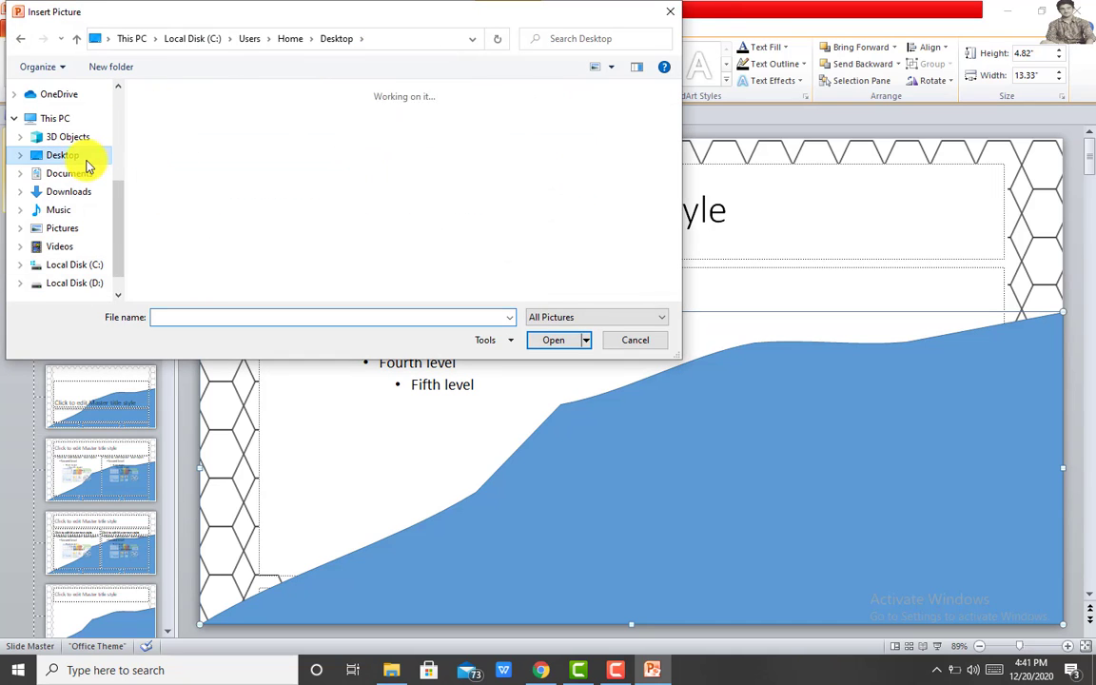
left_click(447, 140)
left_click(554, 333)
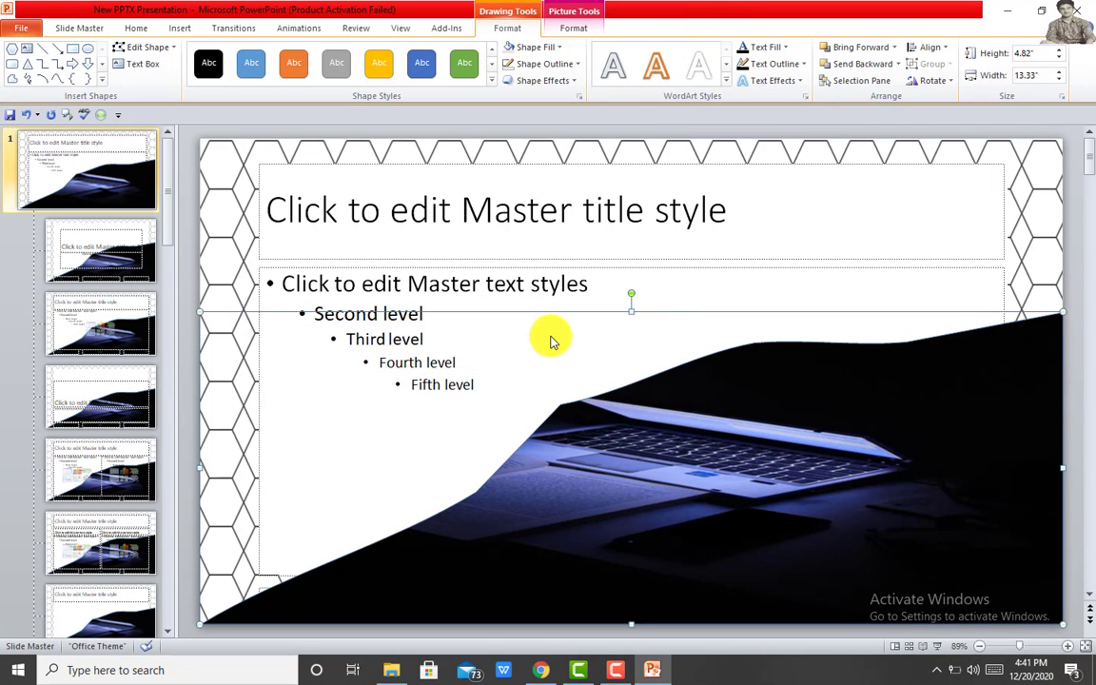
Step: Lower the photo shape's top edge so it becomes a band about 2.81" tall
left_click_drag(631, 310, 702, 435)
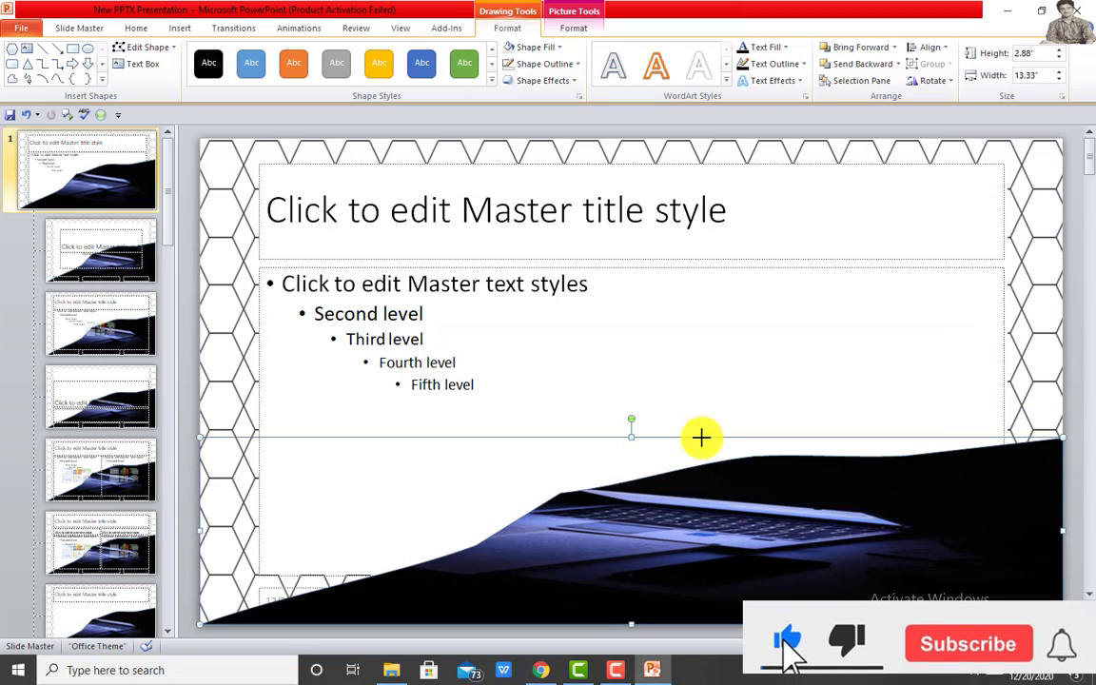
mouse_move(632, 461)
left_mouse_down()
mouse_move(639, 482)
mouse_move(626, 440)
left_mouse_up()
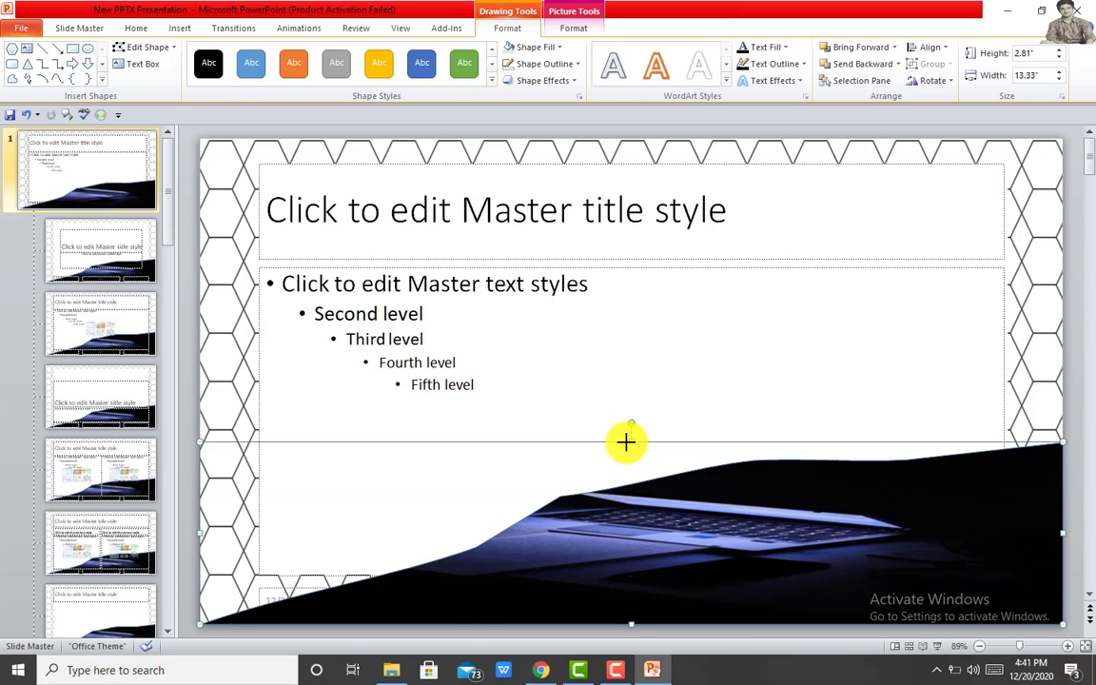
left_click(880, 555)
Step: Send the body placeholder object to the back
right_click(880, 555)
mouse_move(839, 448)
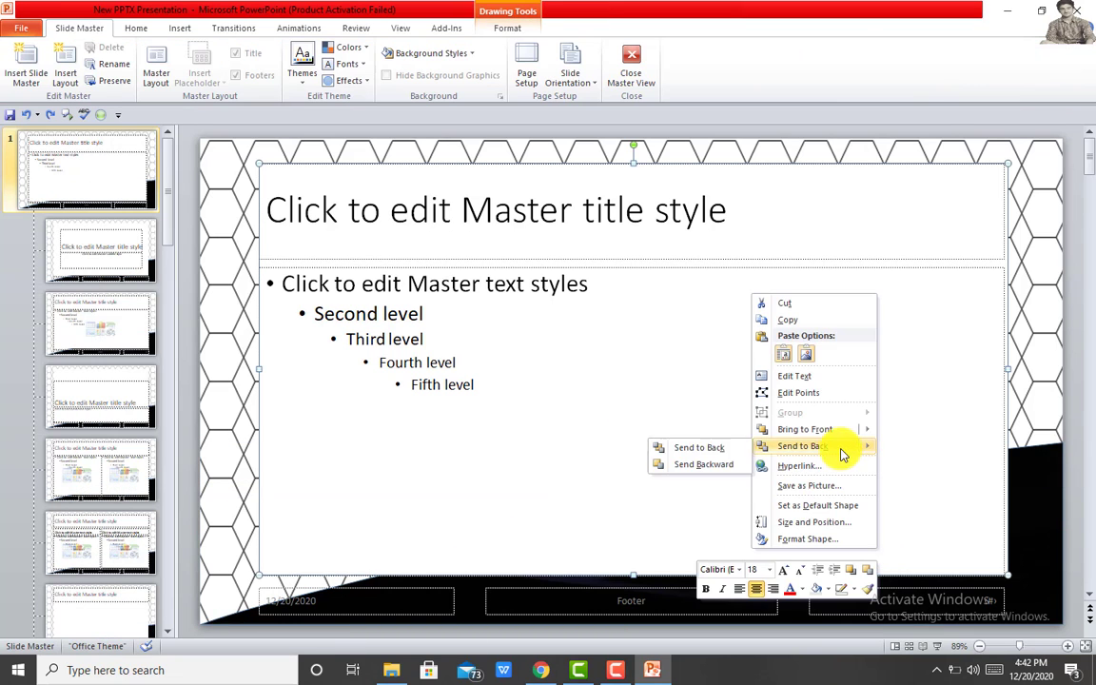
left_click(690, 448)
Step: Send the hexagon border picture behind everything, then preview the title slide layout
right_click(1019, 374)
mouse_move(978, 506)
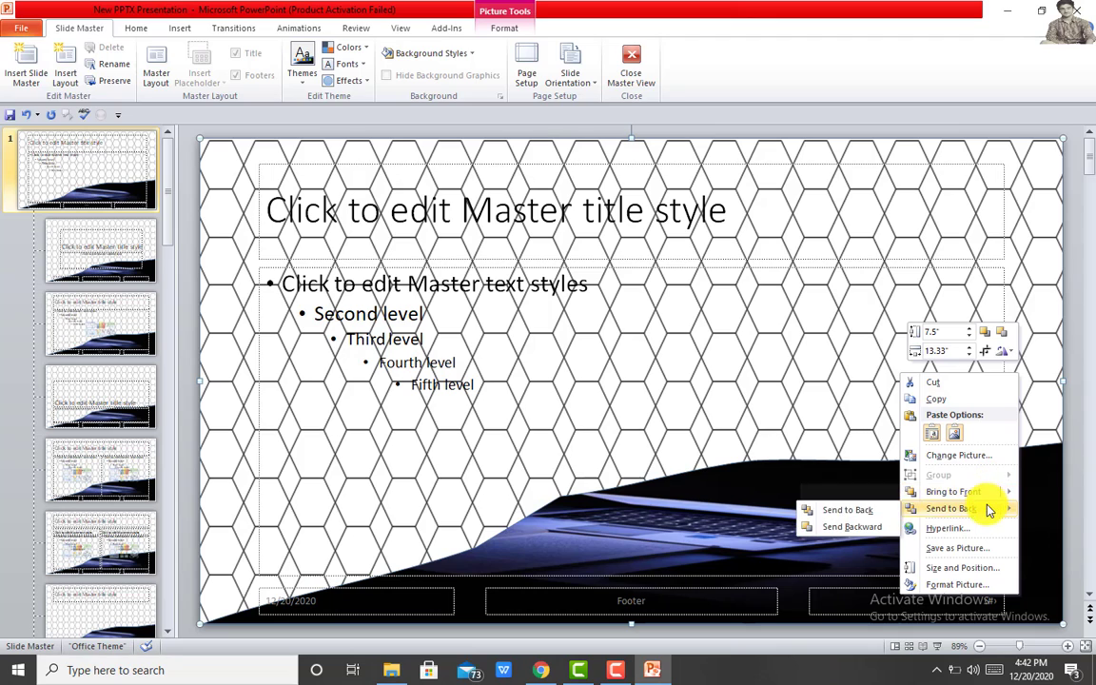
left_click(880, 511)
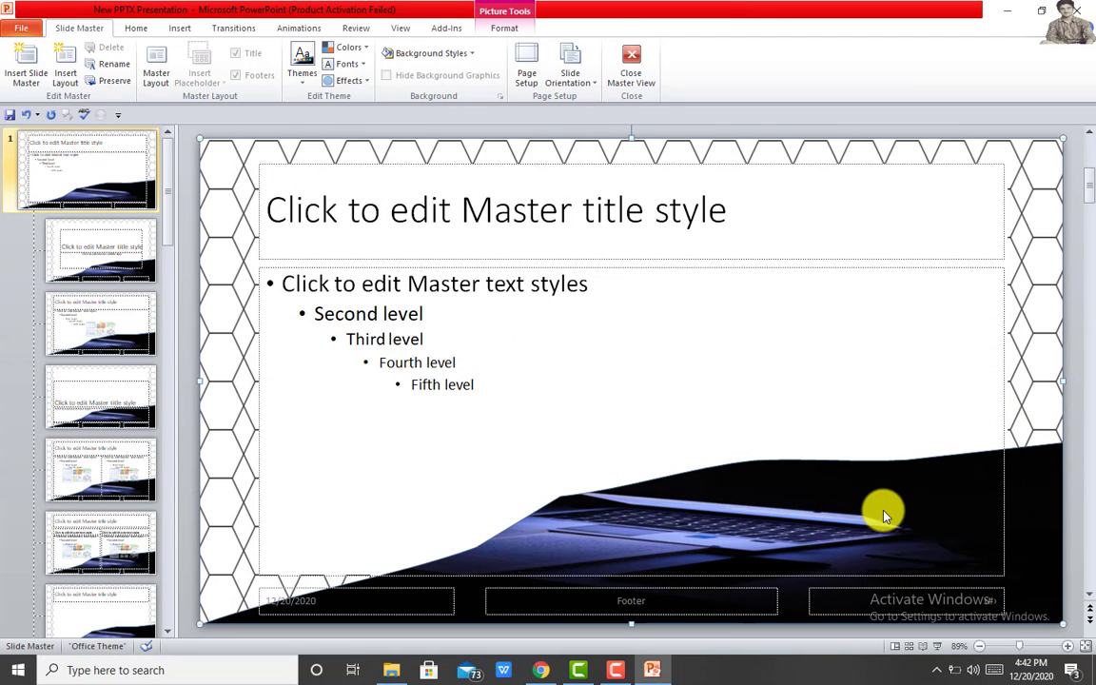
left_click(1078, 224)
left_click(127, 254)
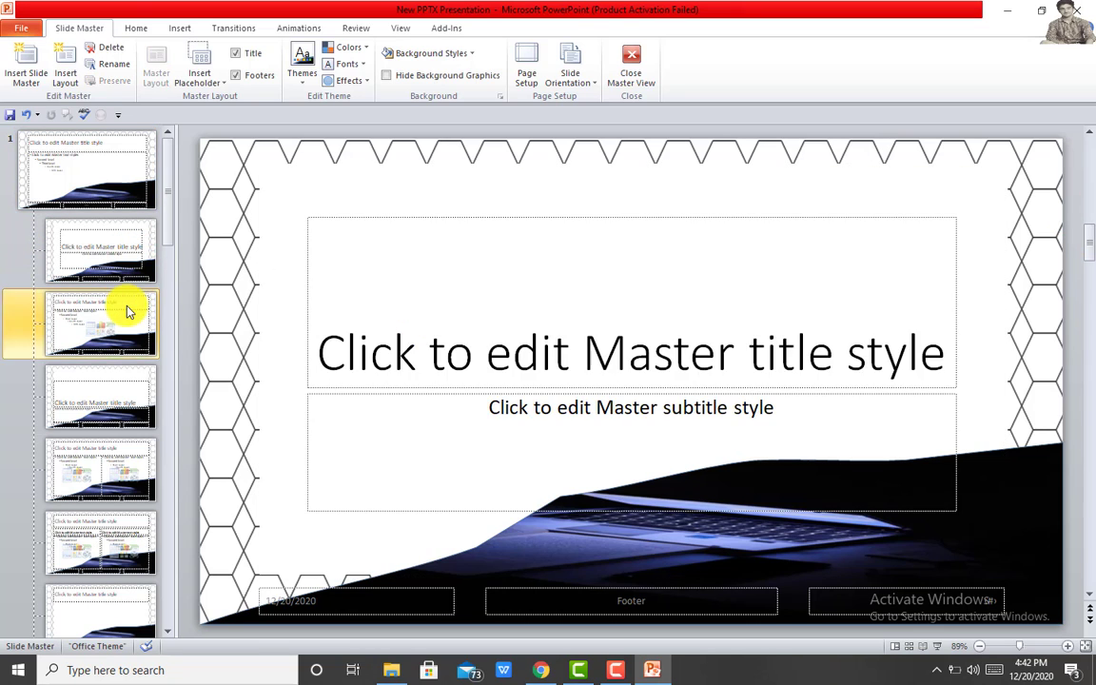
left_click(180, 30)
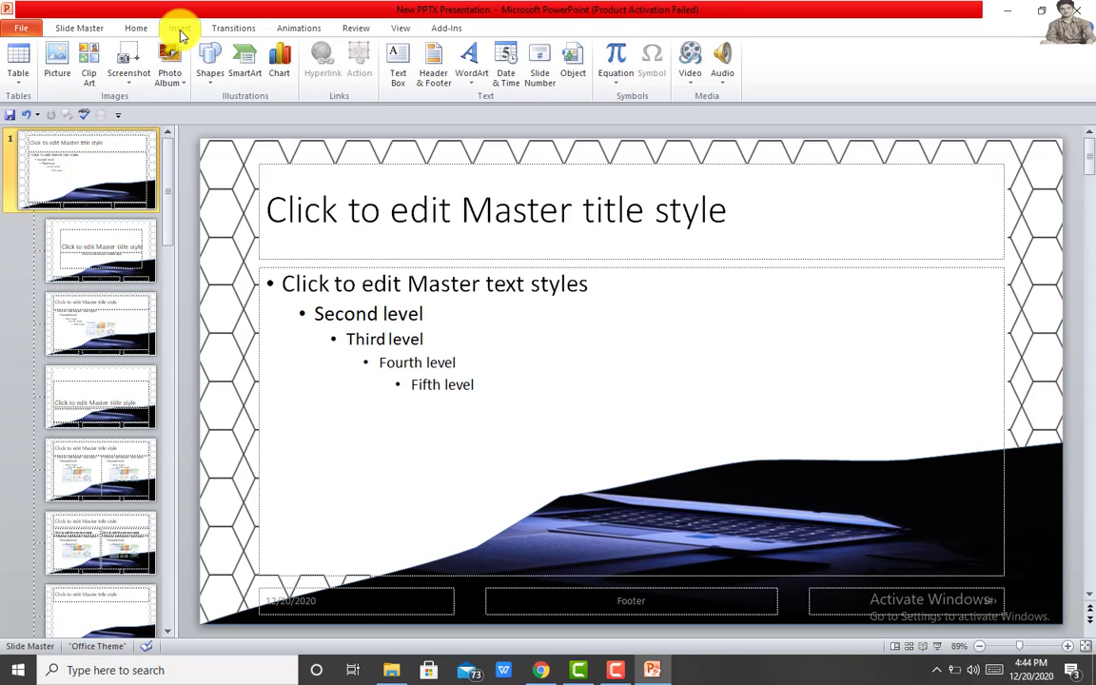
Step: Draw a full-height rectangle down the left edge and give it an orange fill
left_click(78, 184)
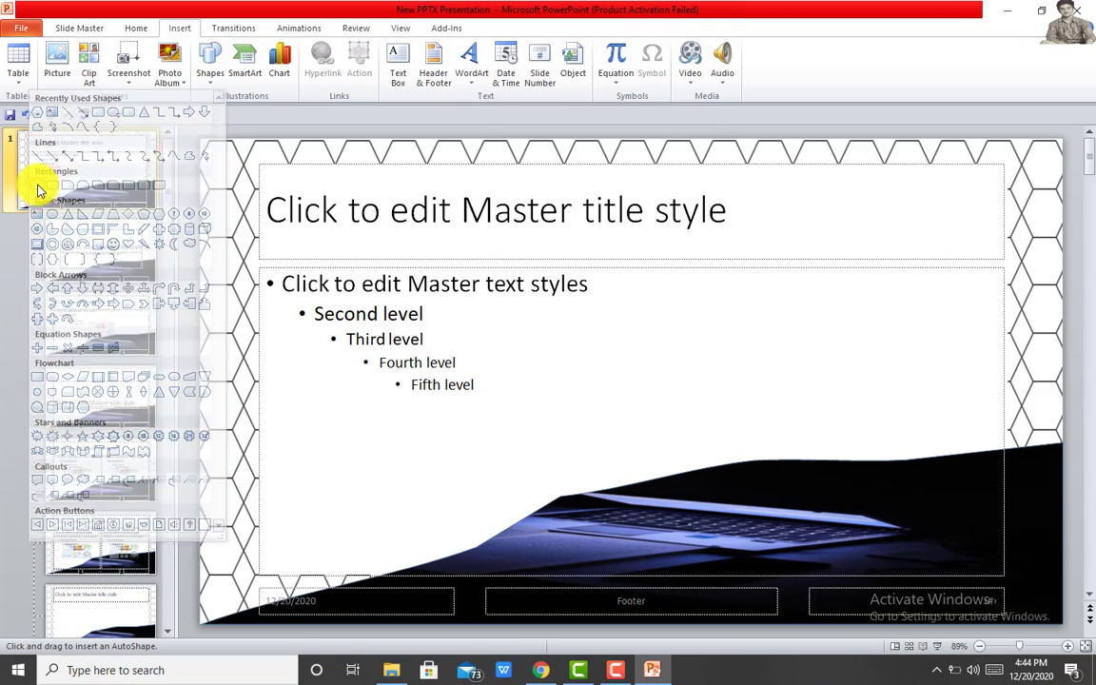
left_click_drag(200, 140, 245, 597)
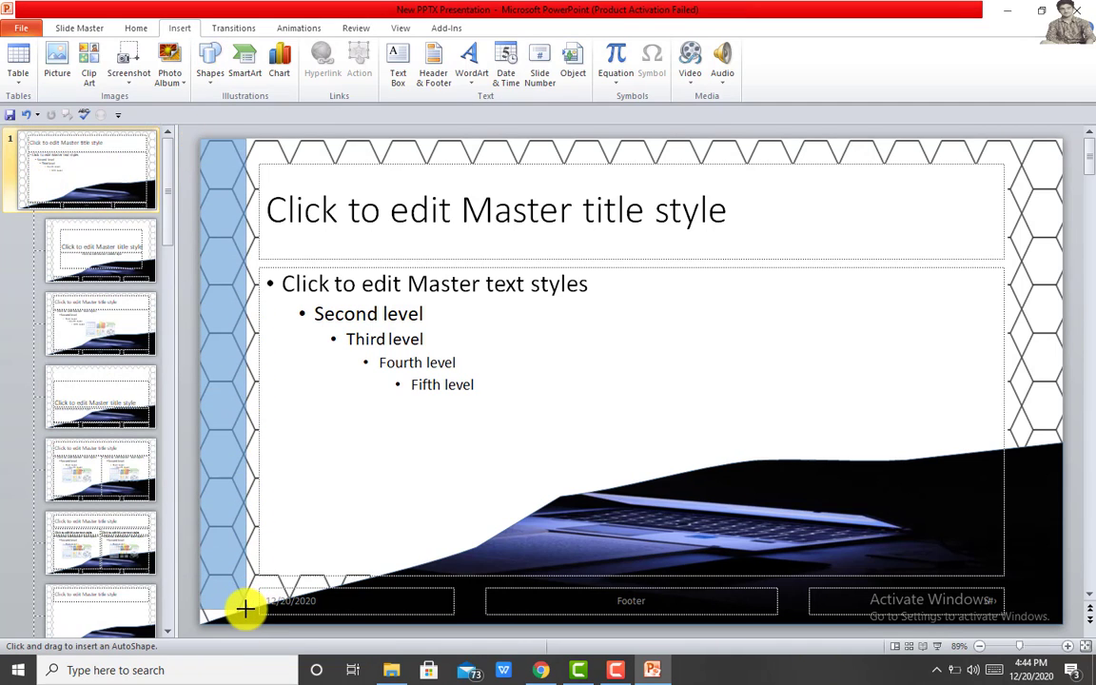
left_click_drag(245, 609, 259, 623)
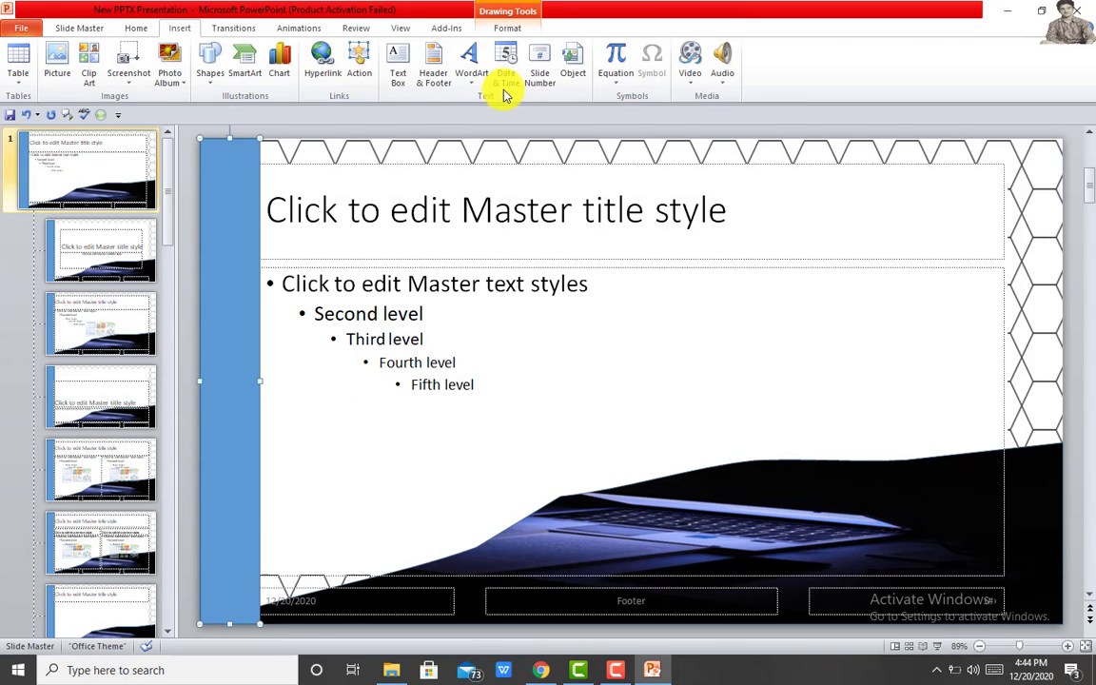
left_click(509, 28)
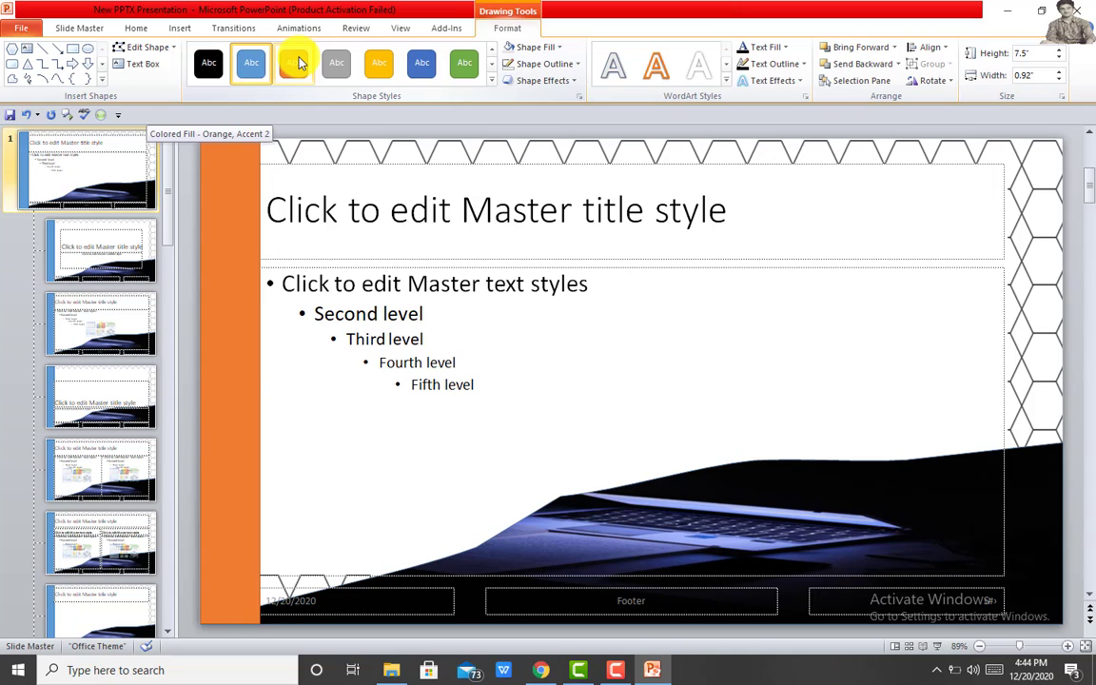
left_click(294, 62)
Step: Move the orange strip back one layer, then send it to the back
right_click(235, 254)
right_click(245, 241)
mouse_move(231, 400)
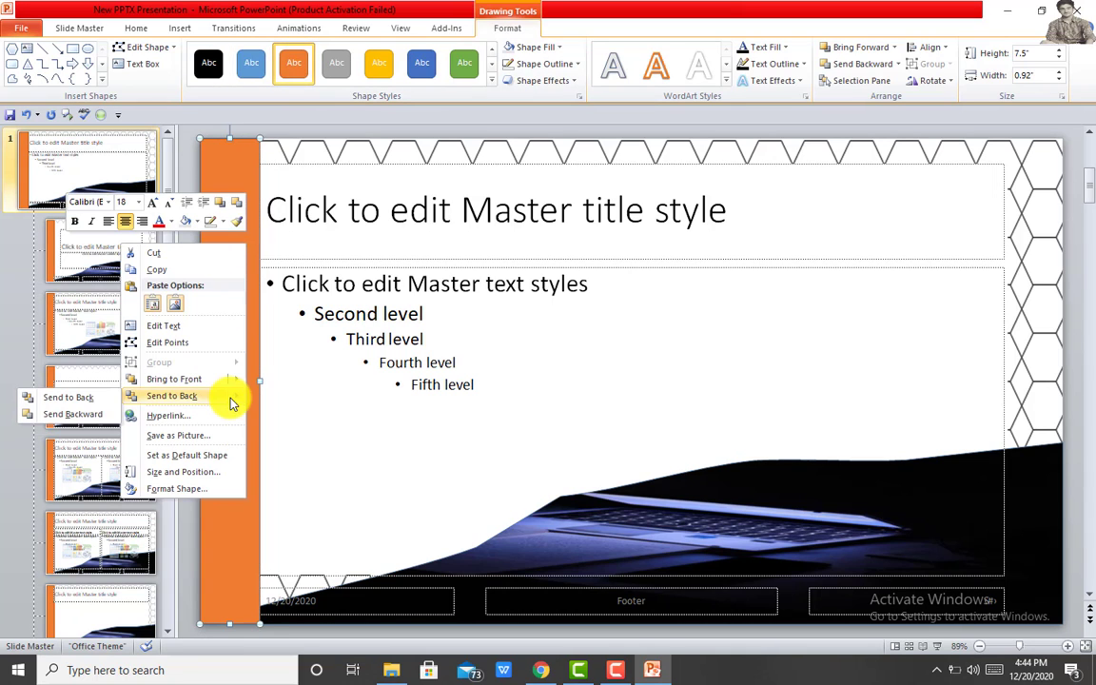
left_click(106, 415)
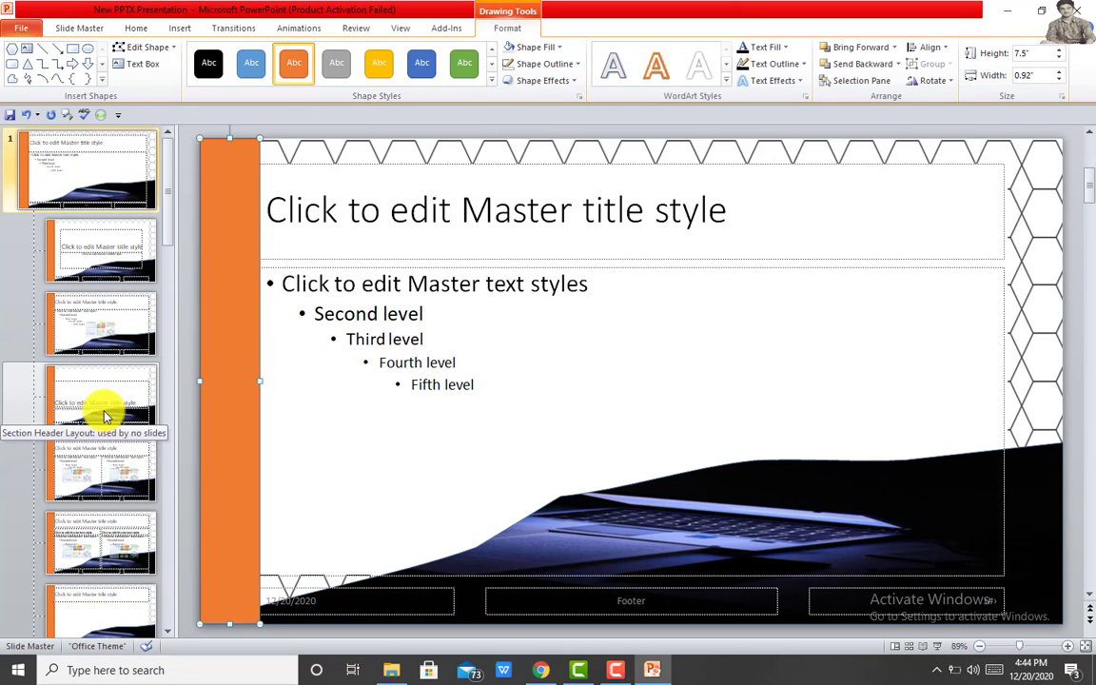
right_click(232, 320)
mouse_move(211, 472)
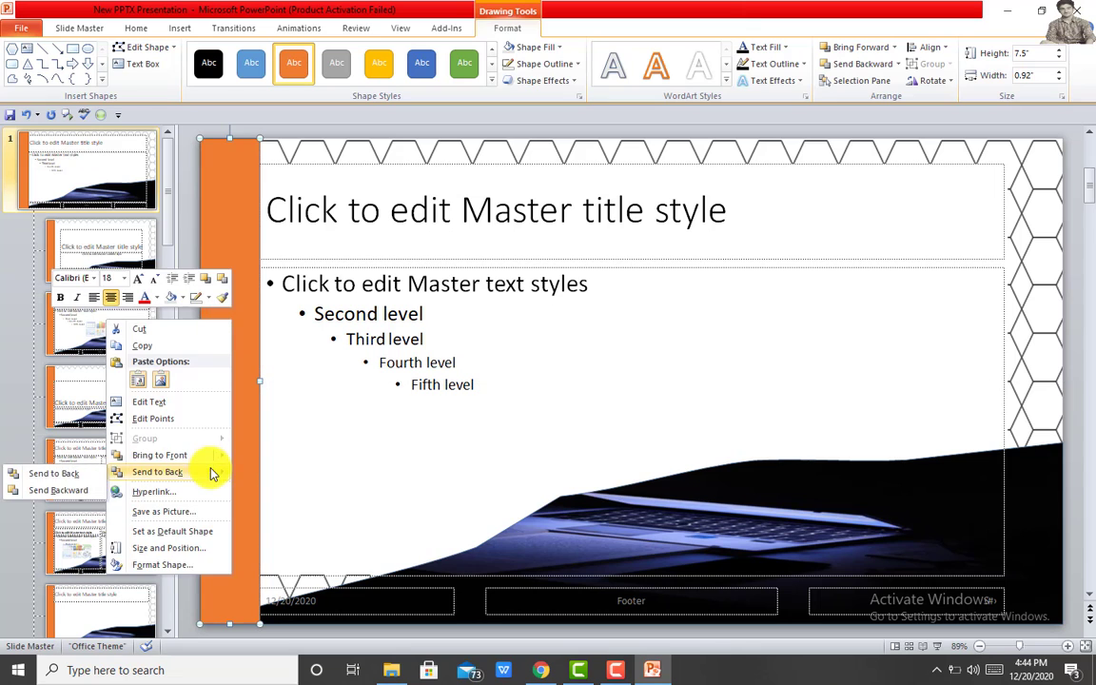
left_click(79, 479)
Step: Move the hexagon picture behind the orange strip
right_click(1035, 200)
key("Escape")
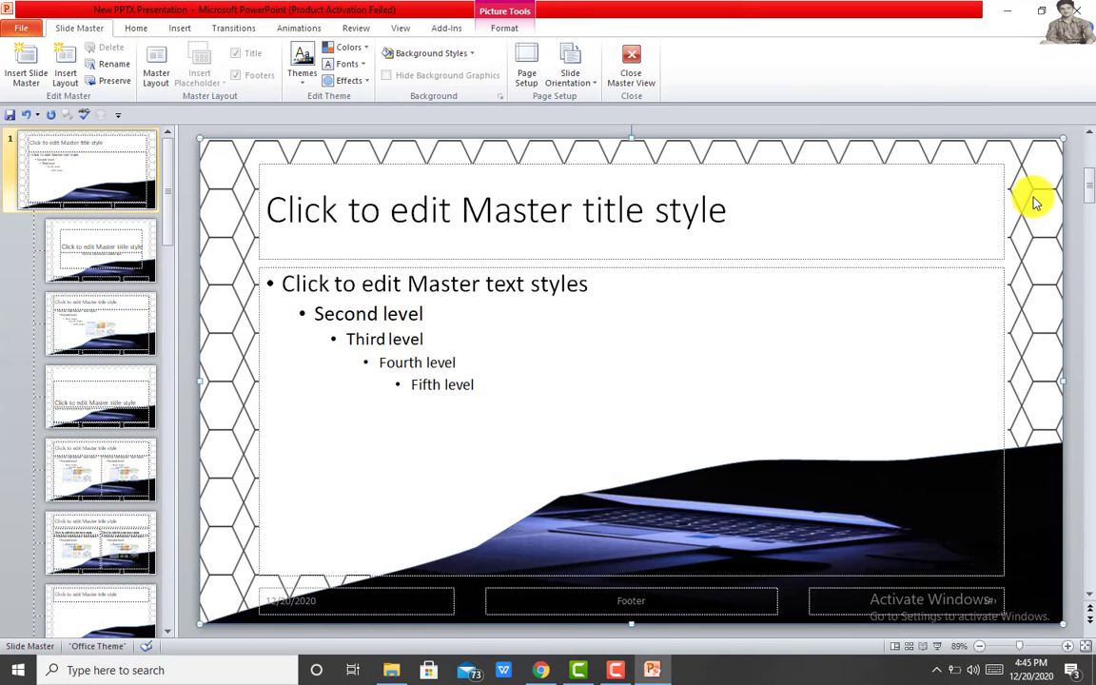
right_click(1035, 200)
right_click(1037, 176)
mouse_move(973, 307)
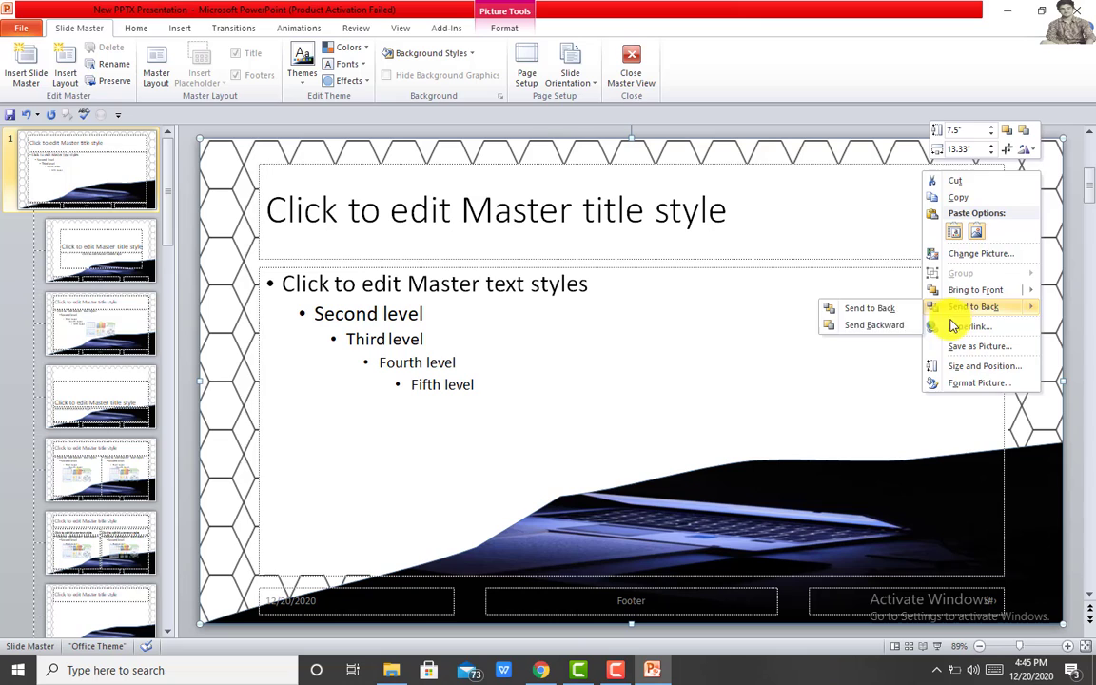
left_click(890, 325)
Step: Lower the title placeholder's top edge below the hexagon band and check its alignment against the border
left_click(483, 247)
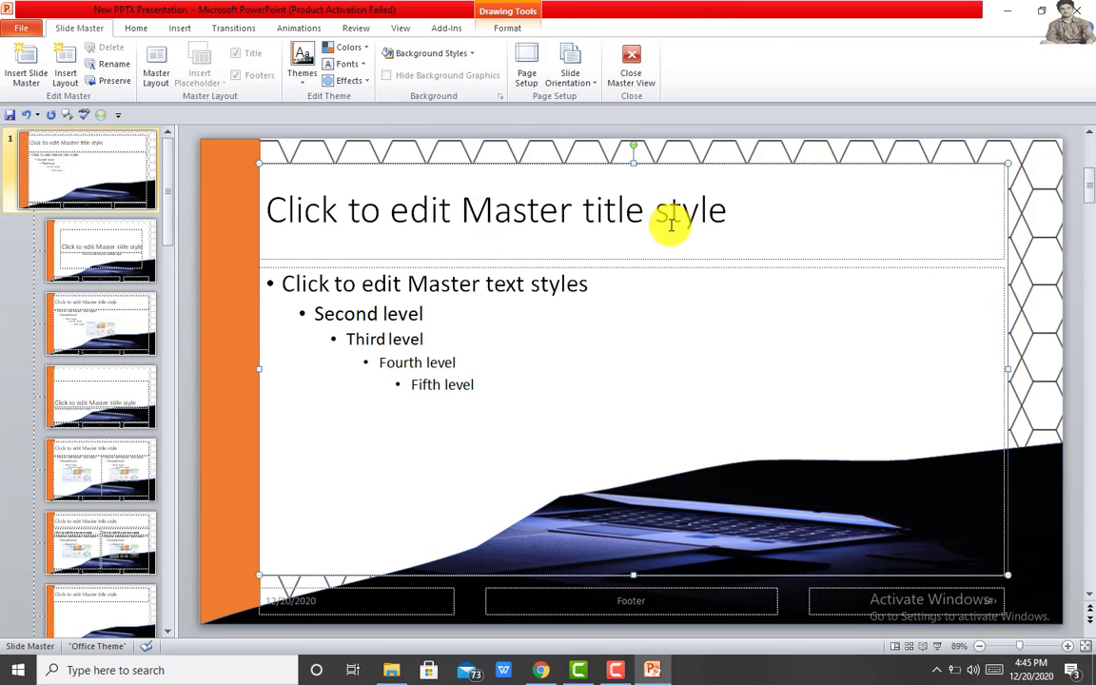
left_click_drag(631, 164, 634, 194)
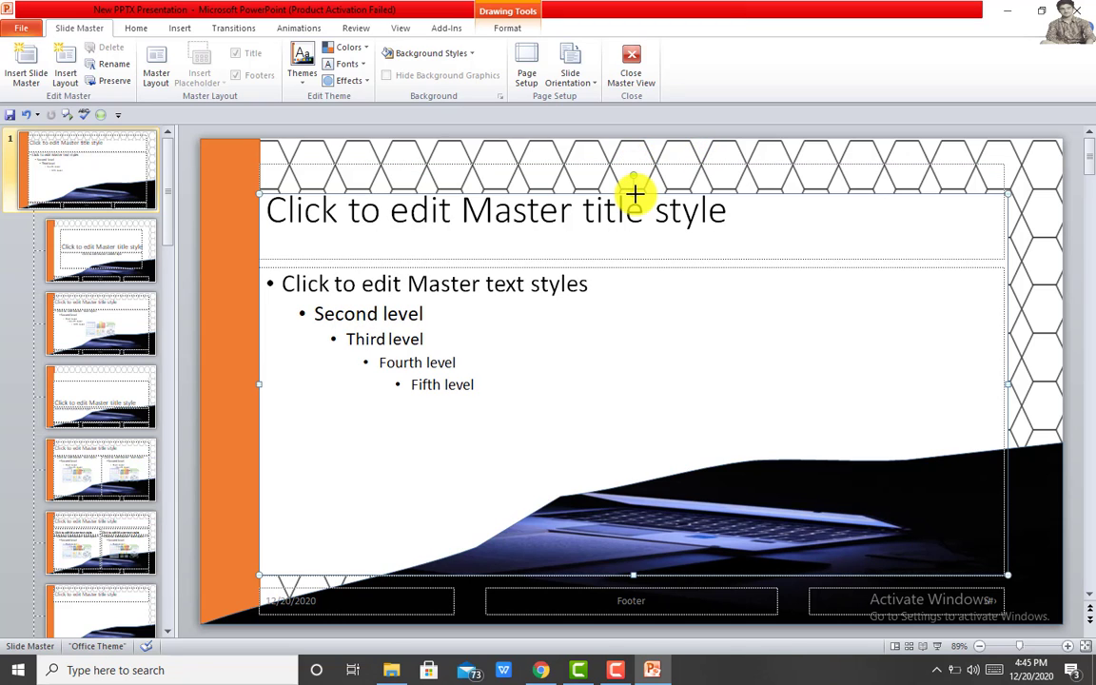
left_click(1010, 141)
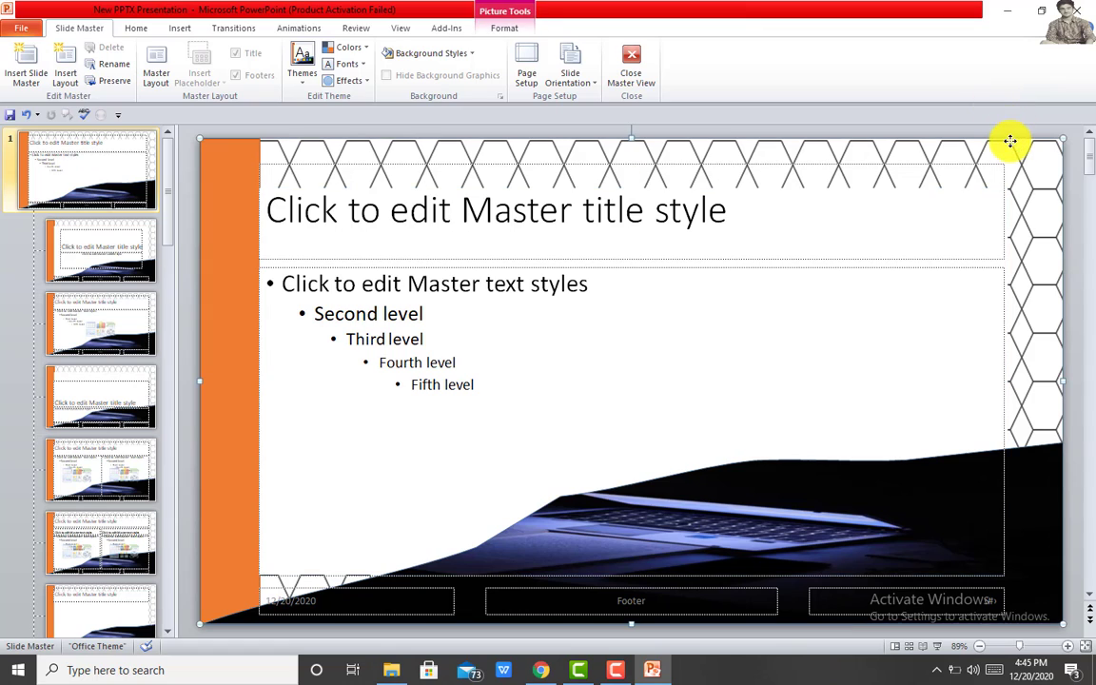
left_click(1037, 136)
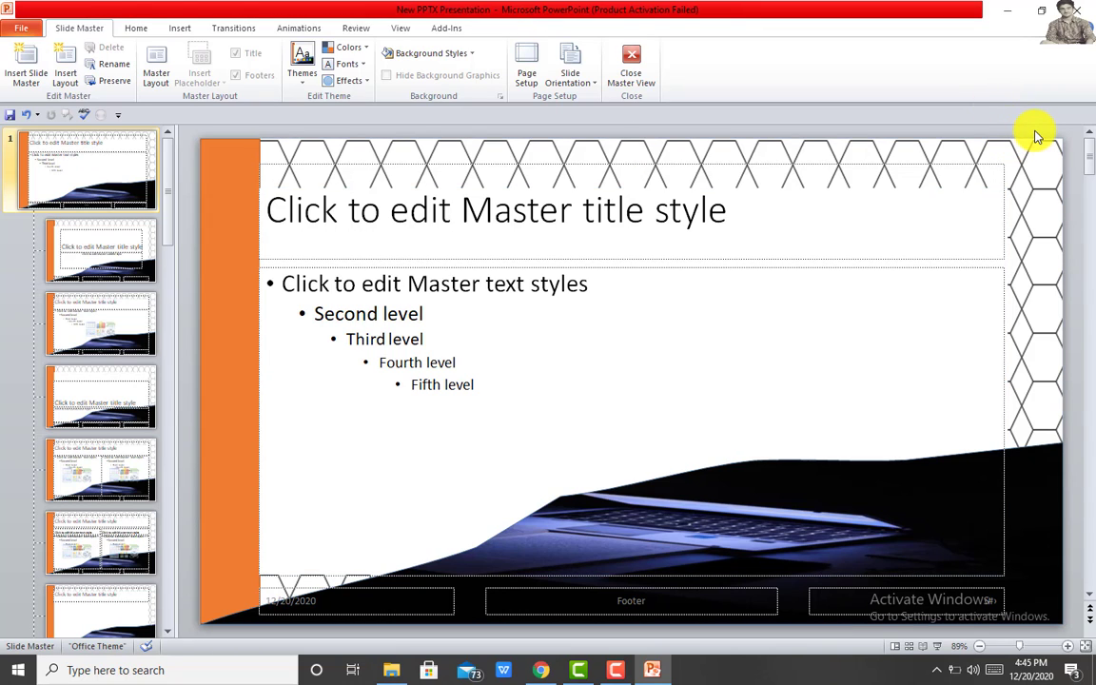
left_click(917, 257)
left_click(655, 164)
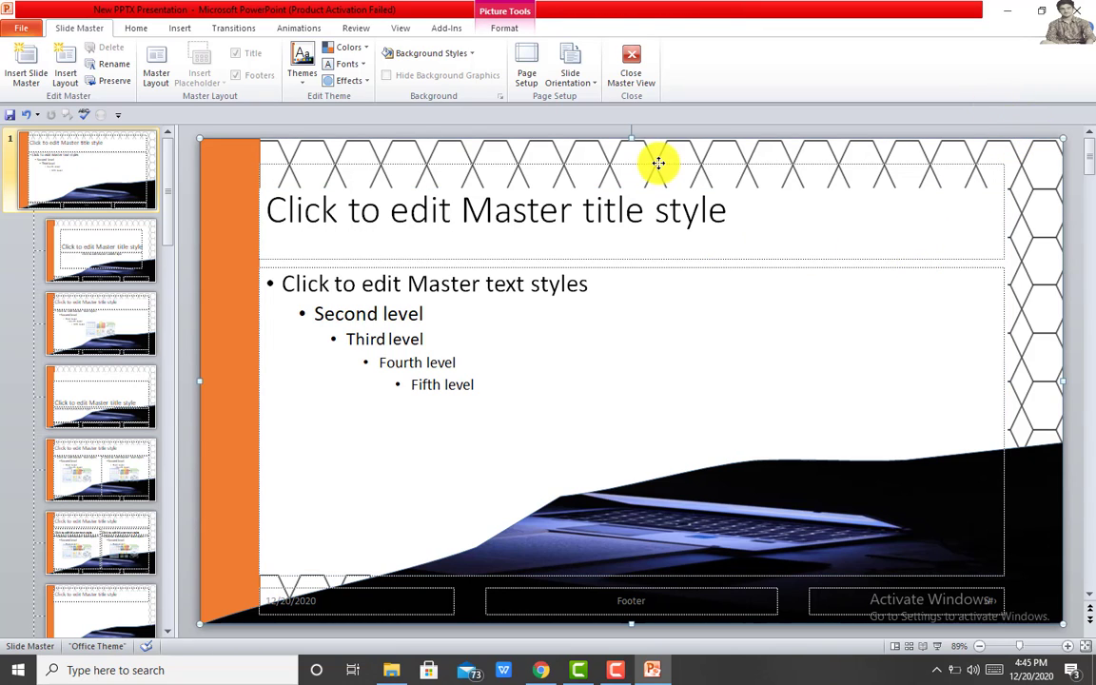
left_click(569, 240)
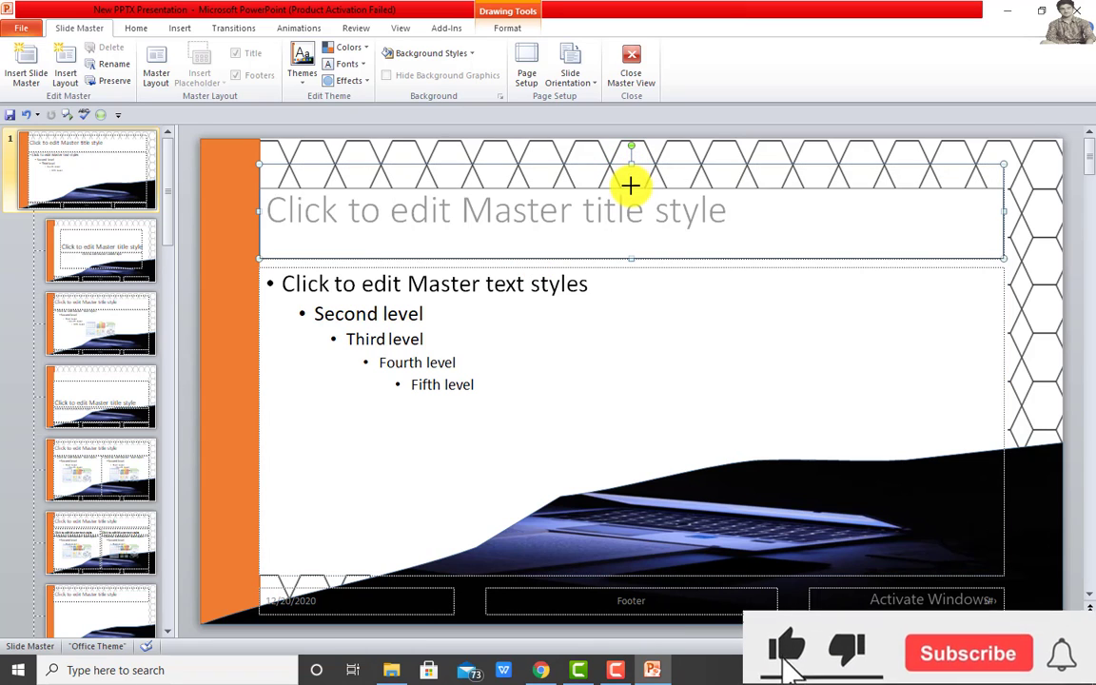
left_click(654, 166)
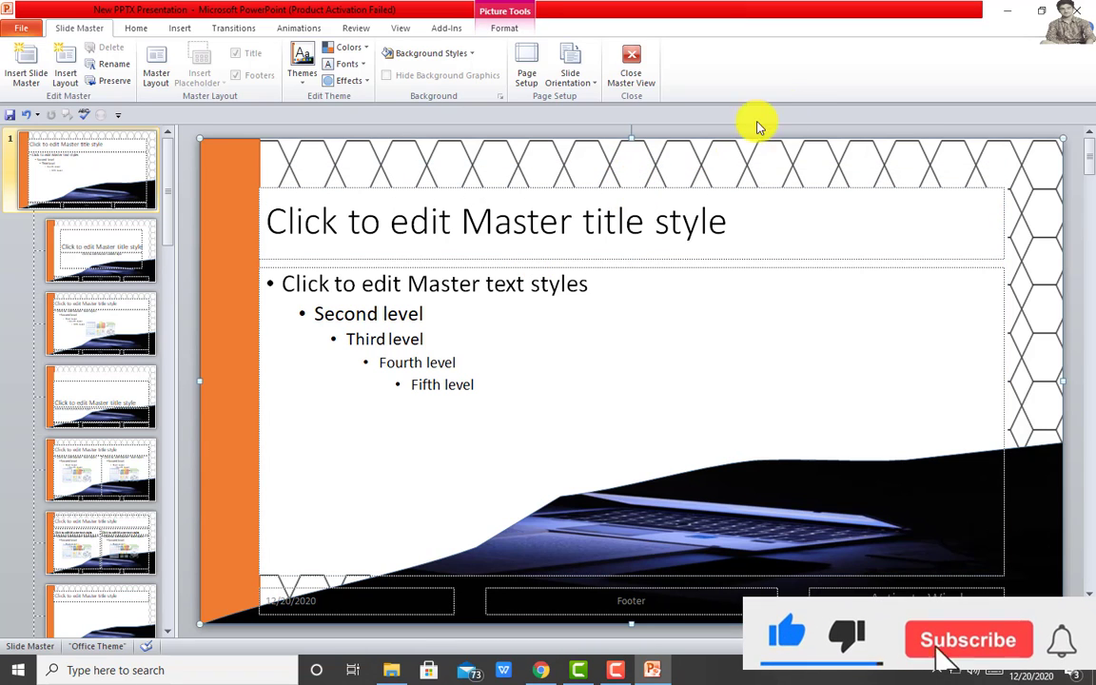
left_click(902, 136)
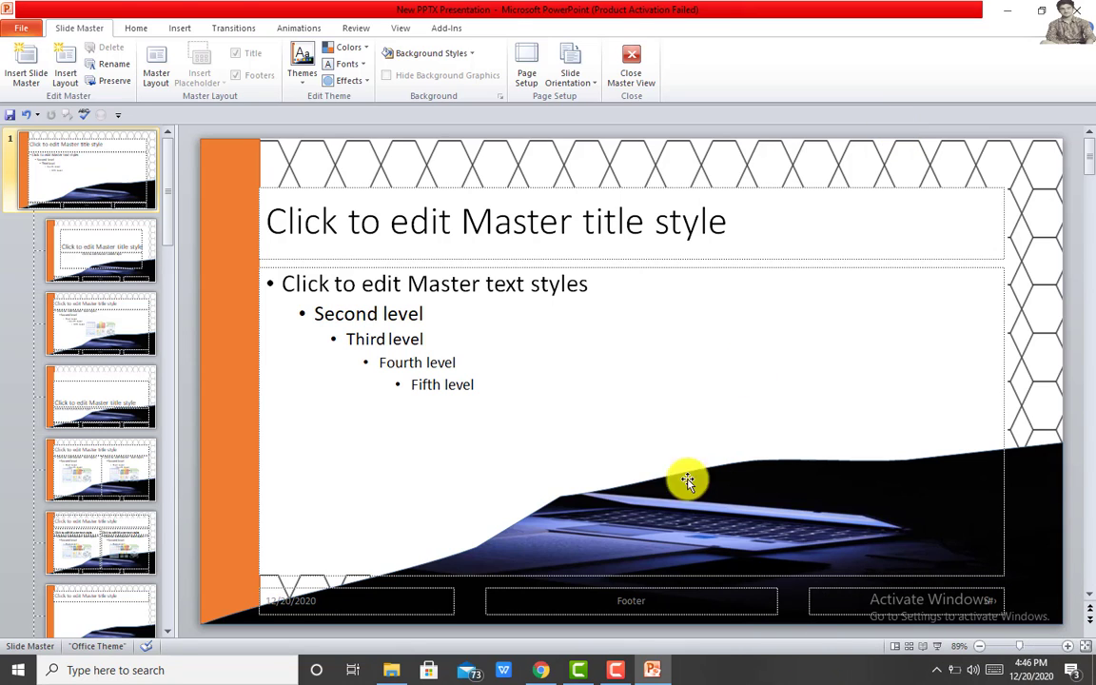
left_click(482, 386)
Step: Delete a character from the fifth-level text, then set the master title font to Algerian
key("BackSpace")
key("BackSpace")
key("BackSpace")
left_click(722, 224)
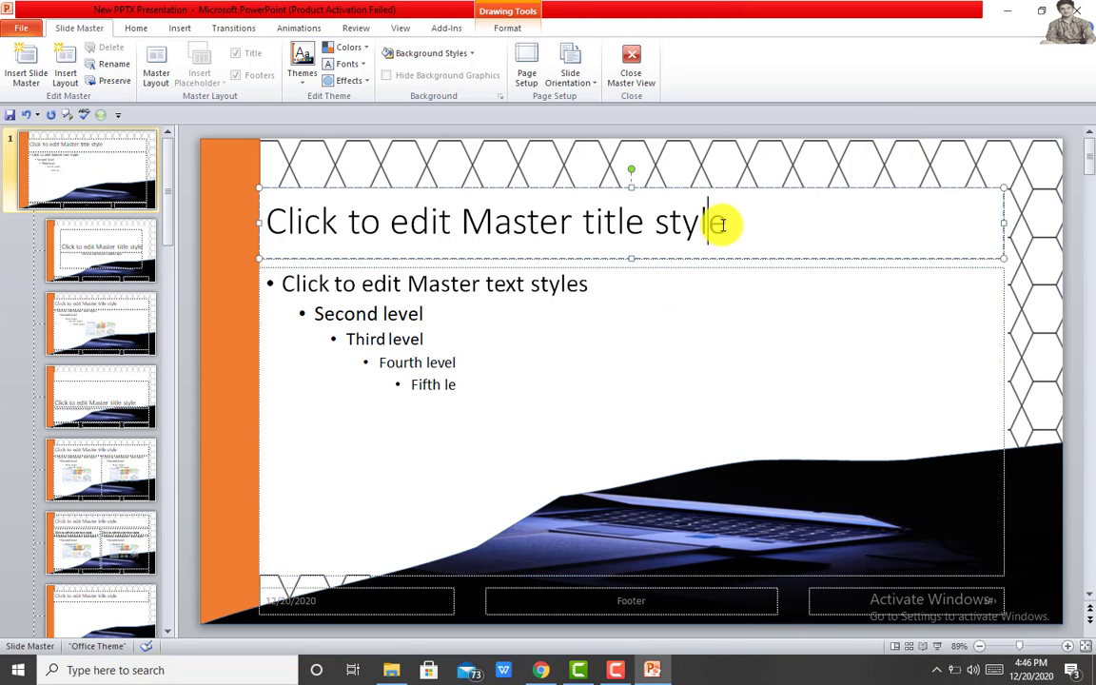
left_click_drag(725, 224, 320, 221)
left_click(181, 26)
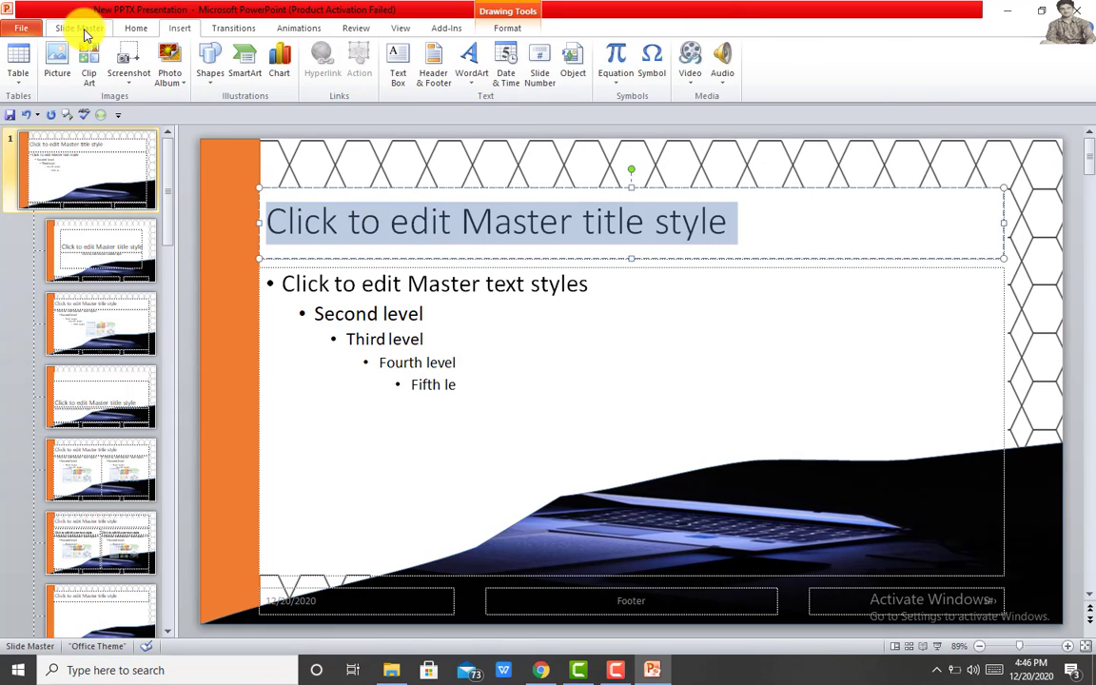
left_click(131, 29)
left_click(314, 53)
left_click(215, 179)
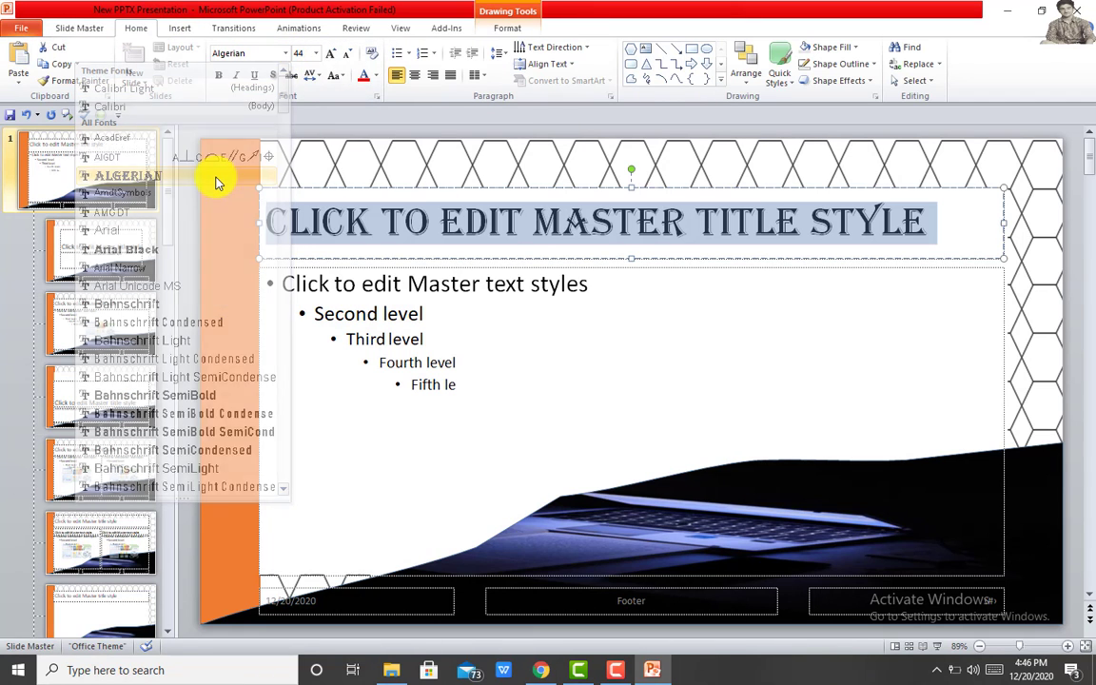
left_click(375, 133)
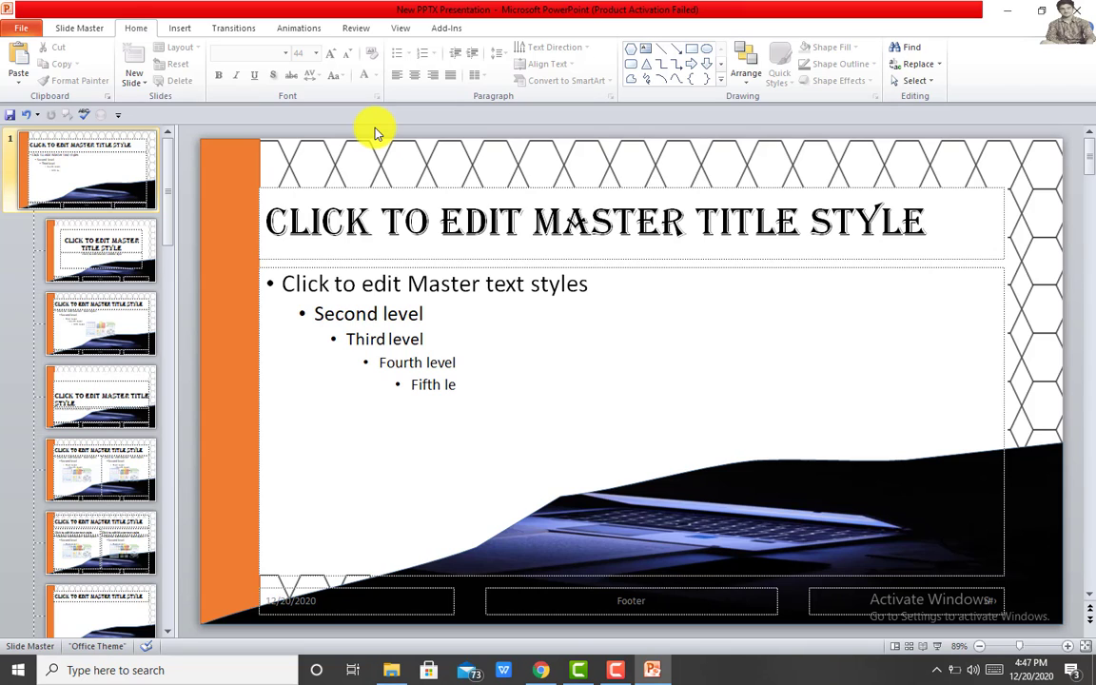
Step: Scroll through the layout thumbnails to confirm the Algerian titles
scroll(196, 311, "down", 1)
scroll(197, 312, "down", 1)
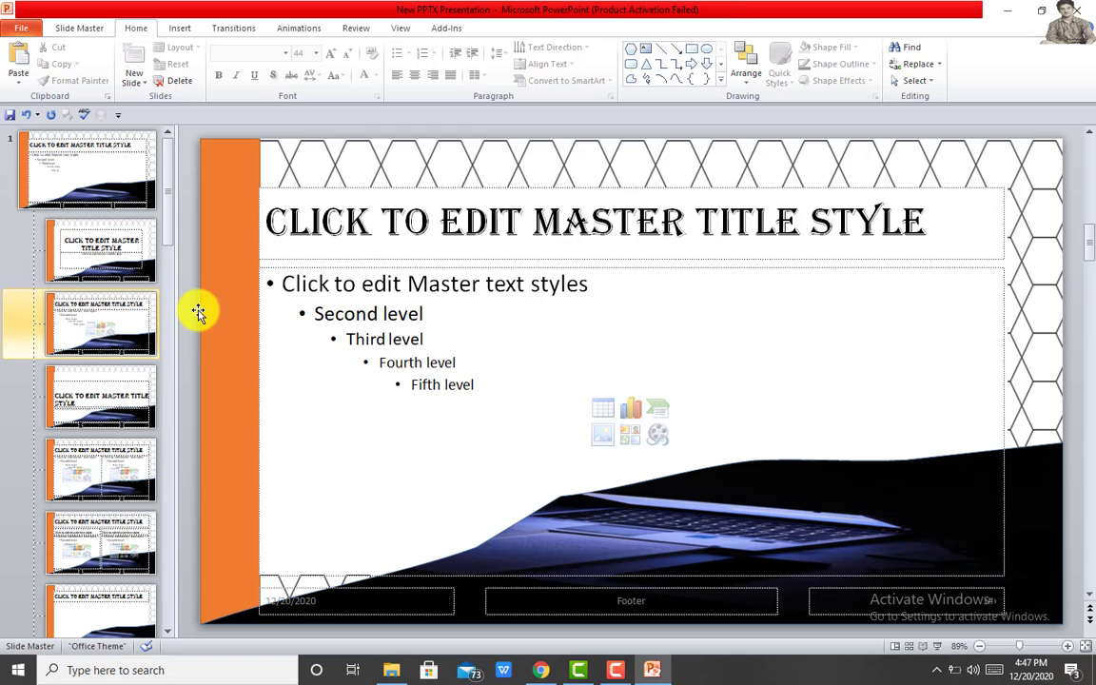
scroll(197, 312, "down", 1)
scroll(197, 312, "down", 1)
scroll(197, 312, "down", 2)
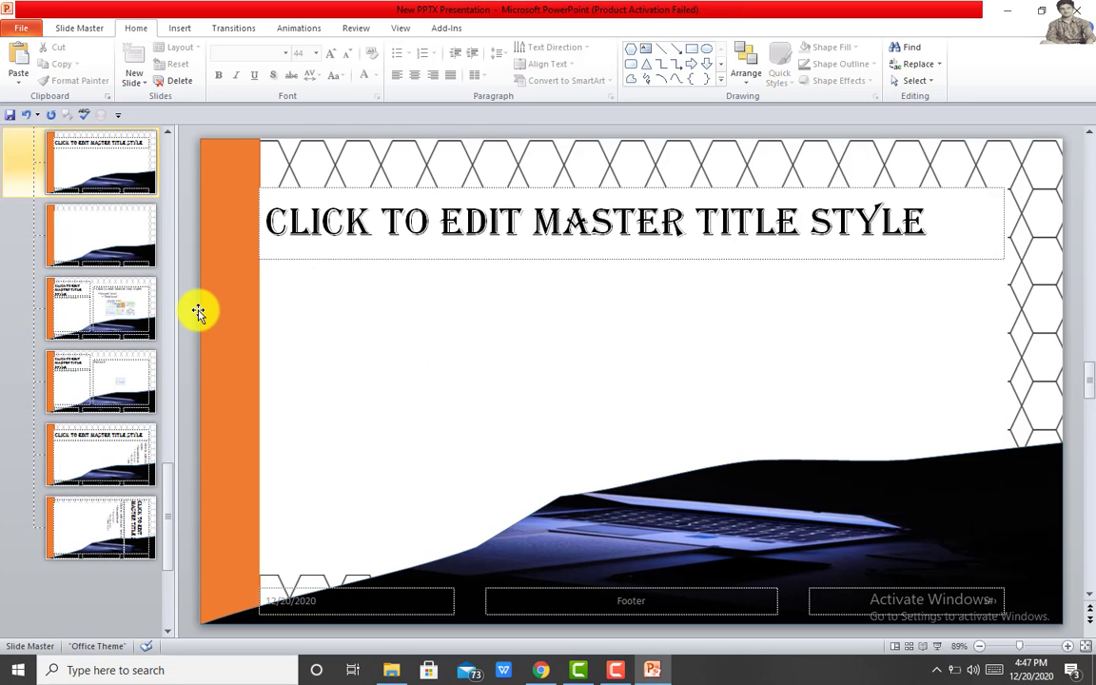
scroll(196, 312, "up", 2)
scroll(197, 312, "up", 3)
scroll(197, 312, "up", 1)
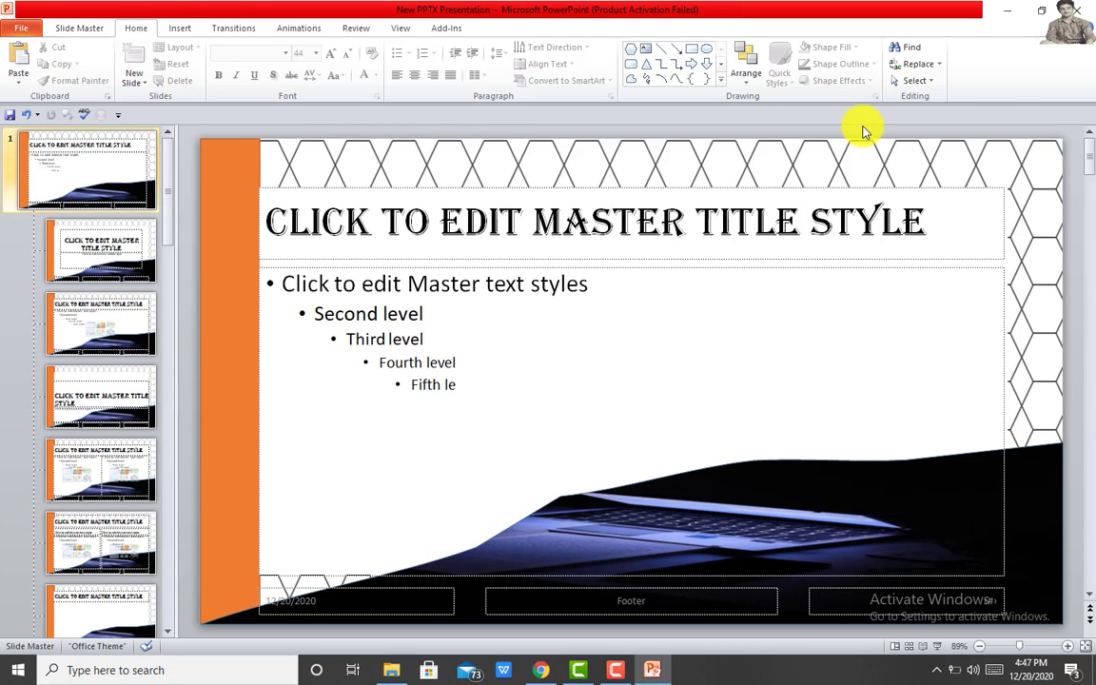
Step: Apply a 50 point soft edge preset to the laptop photo
right_click(1035, 453)
key("Escape")
right_click(1039, 497)
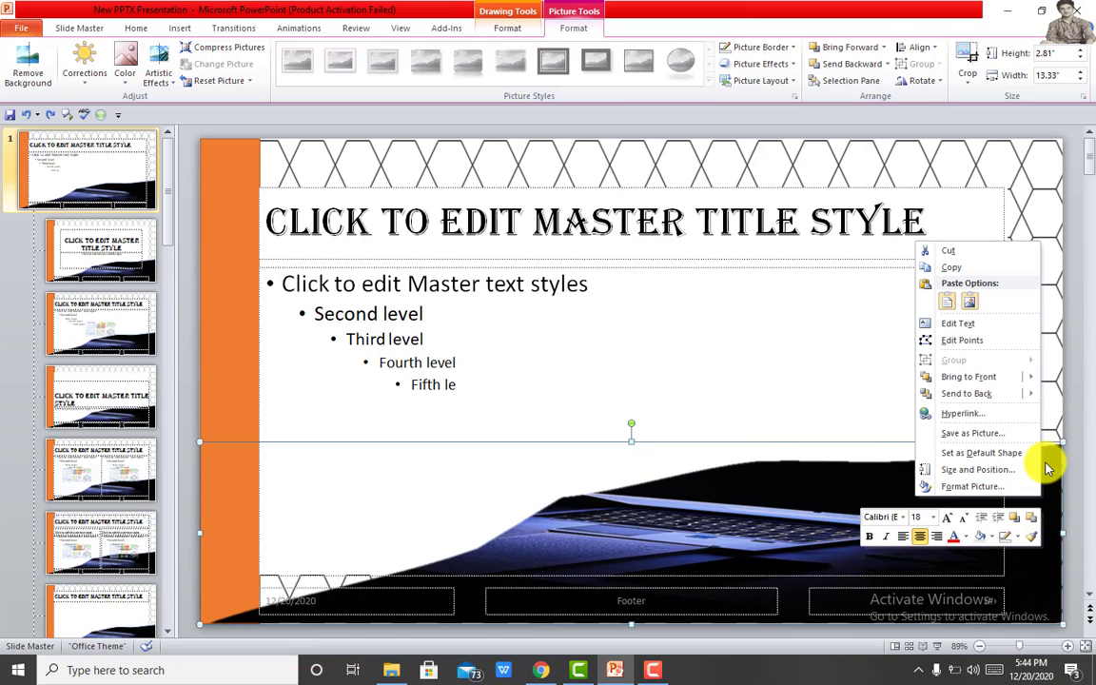
left_click(1003, 486)
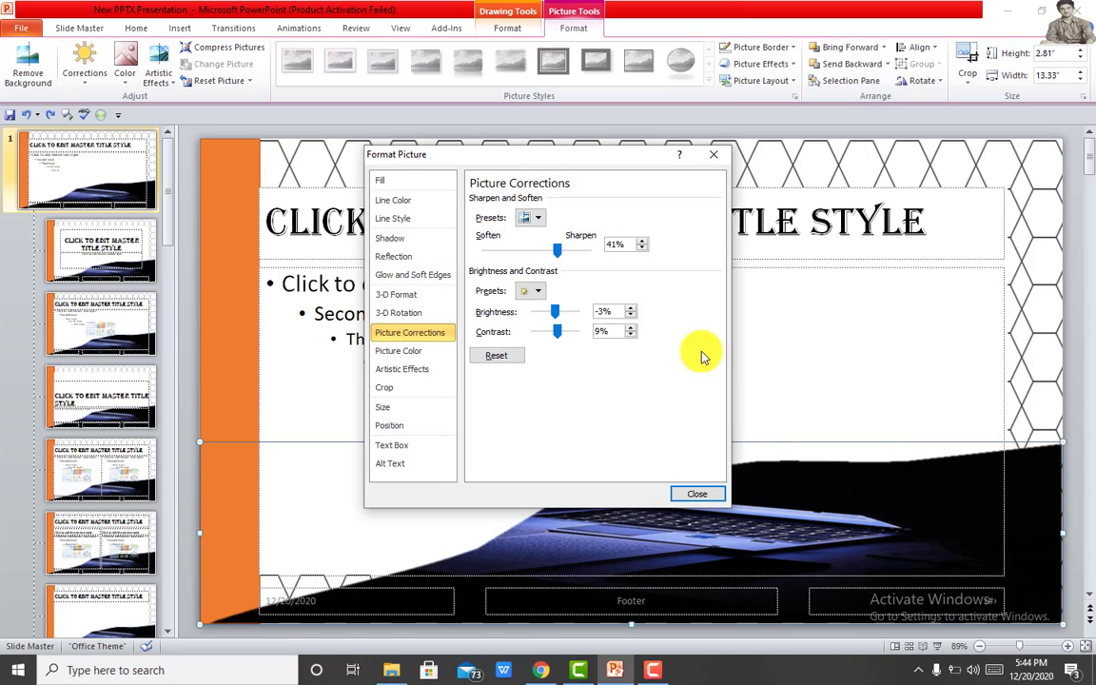
left_click(440, 275)
left_click(534, 320)
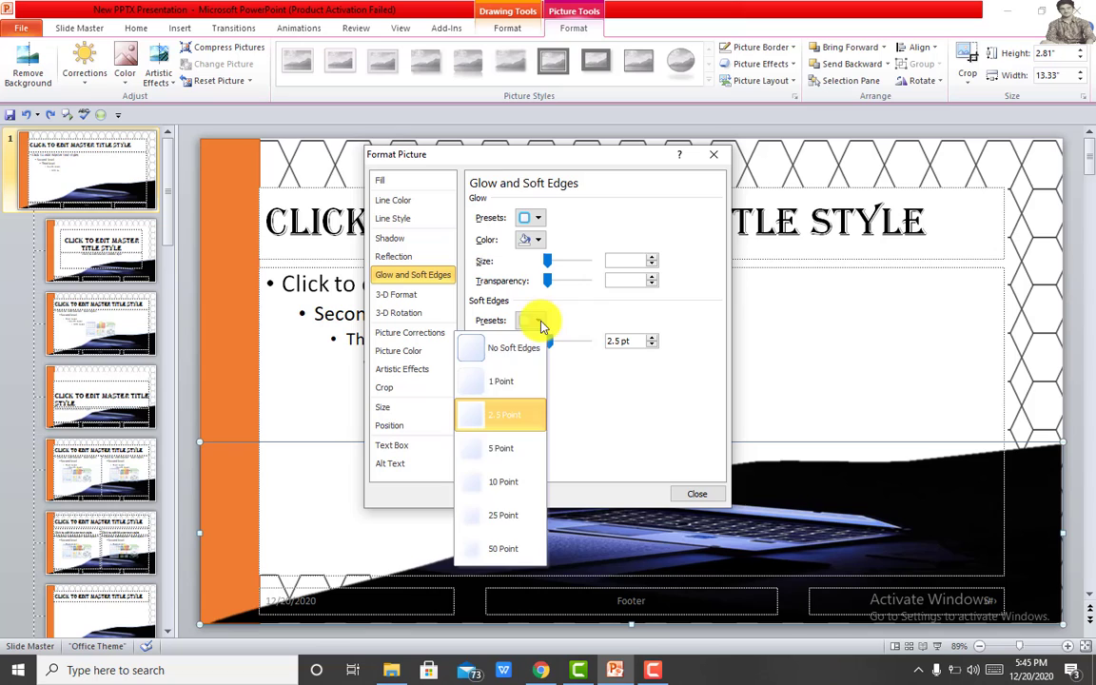
left_click(518, 549)
left_click(690, 494)
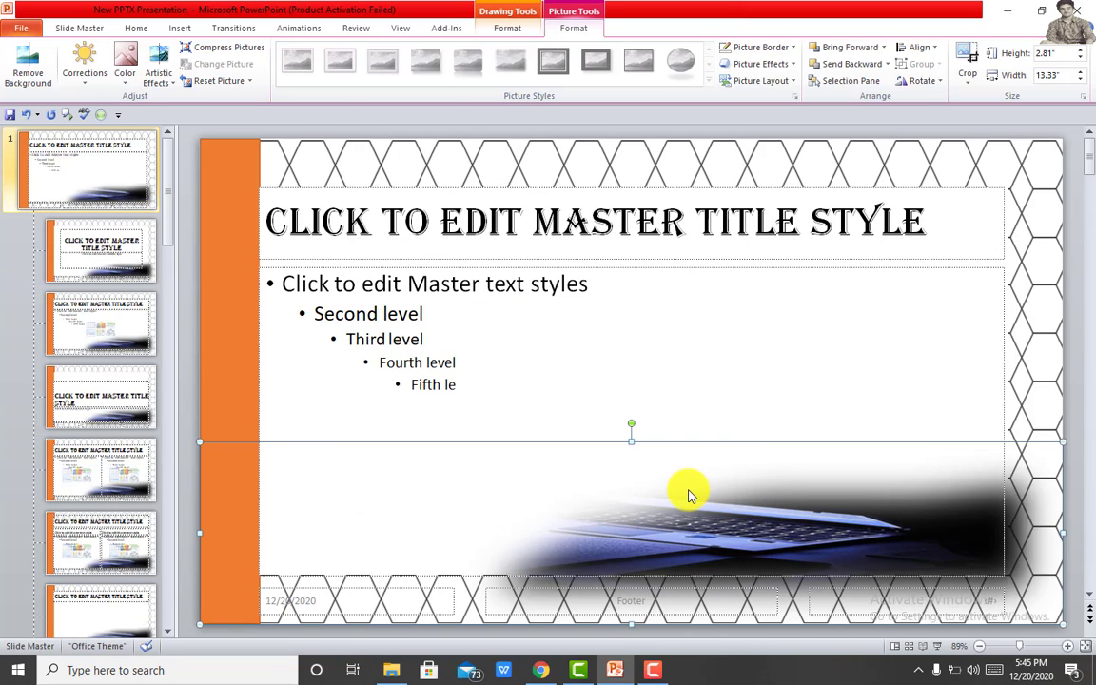
left_click(1042, 135)
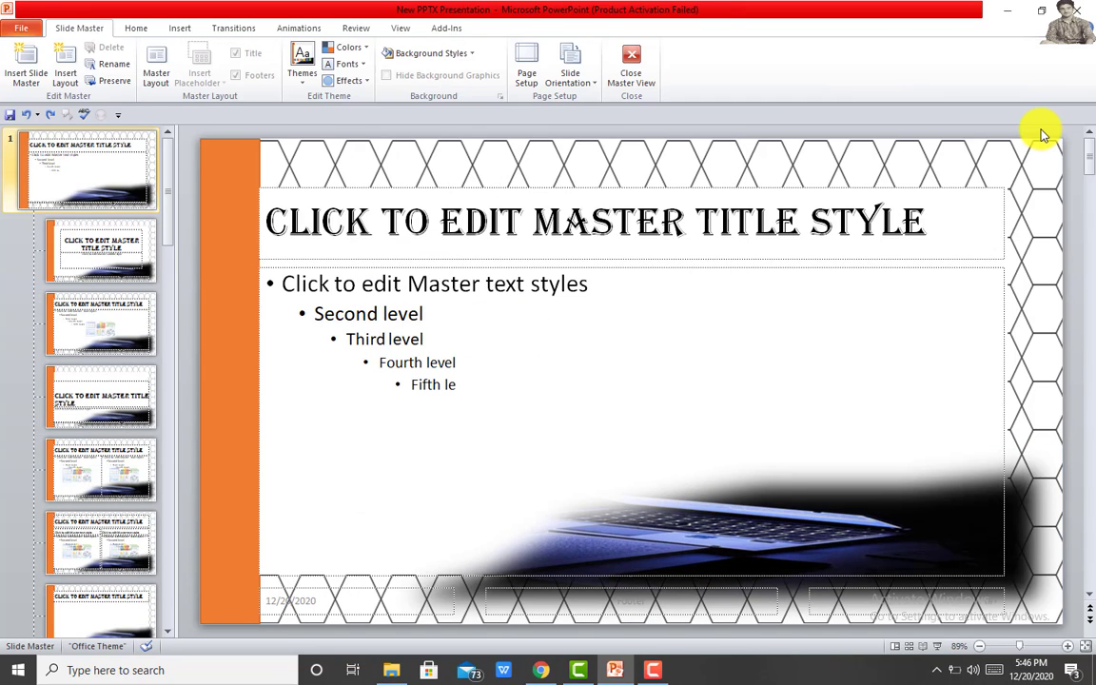
Step: Reduce the laptop photo's soft edge size to 21 pt
left_click(814, 503)
right_click(1027, 469)
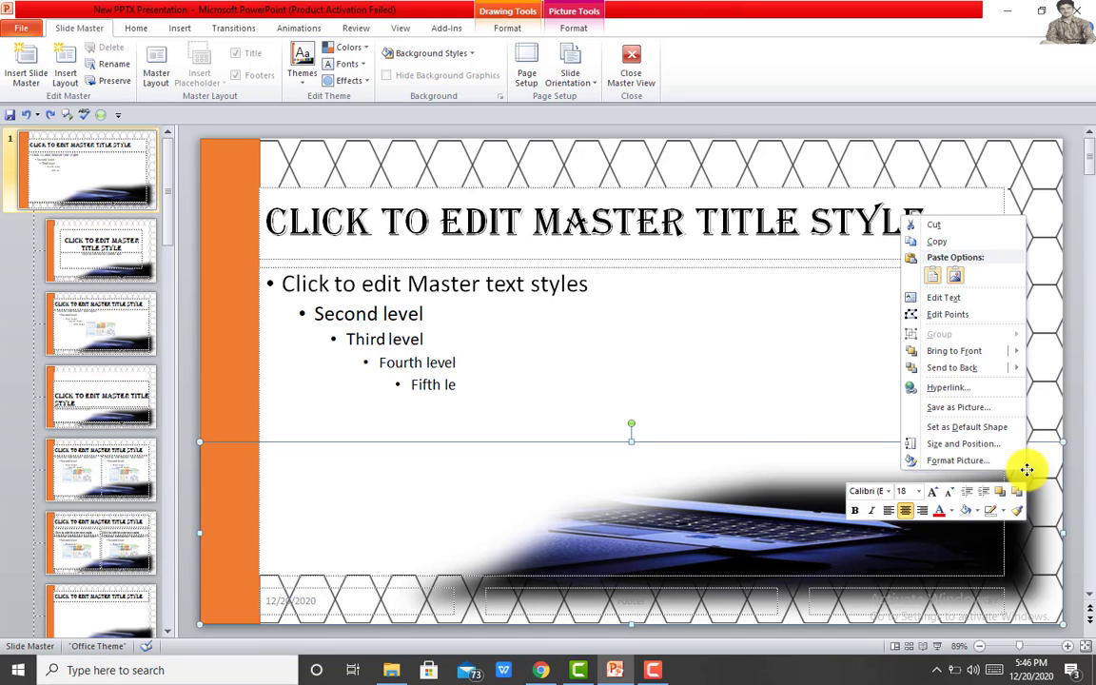
left_click(958, 460)
left_click(418, 275)
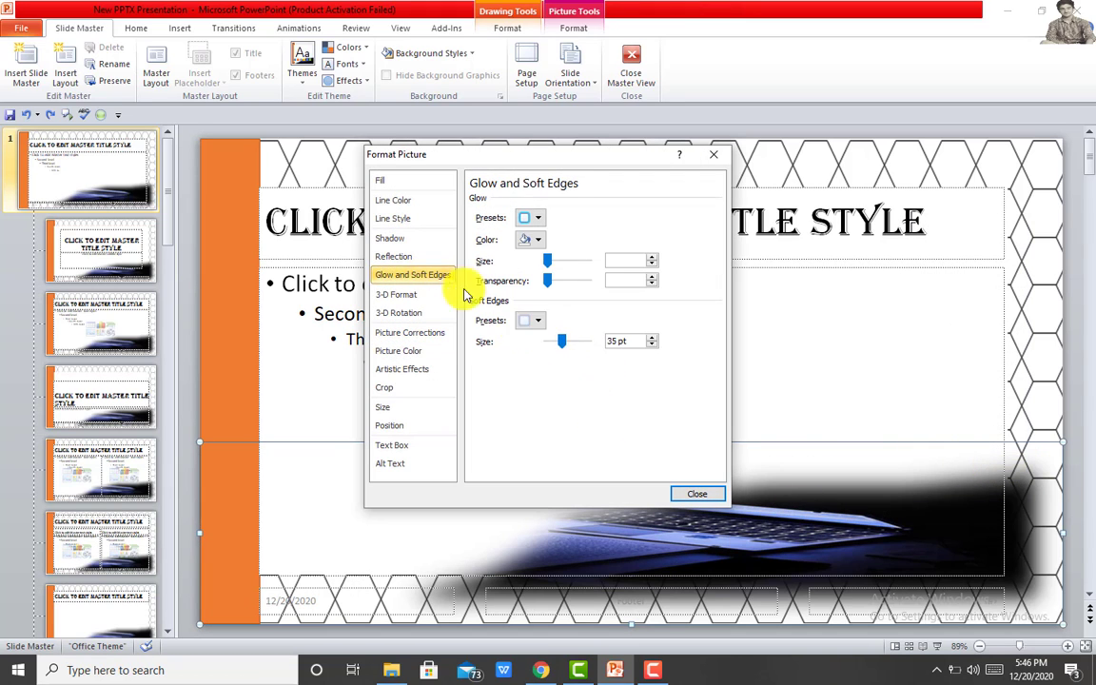
left_click_drag(561, 341, 559, 341)
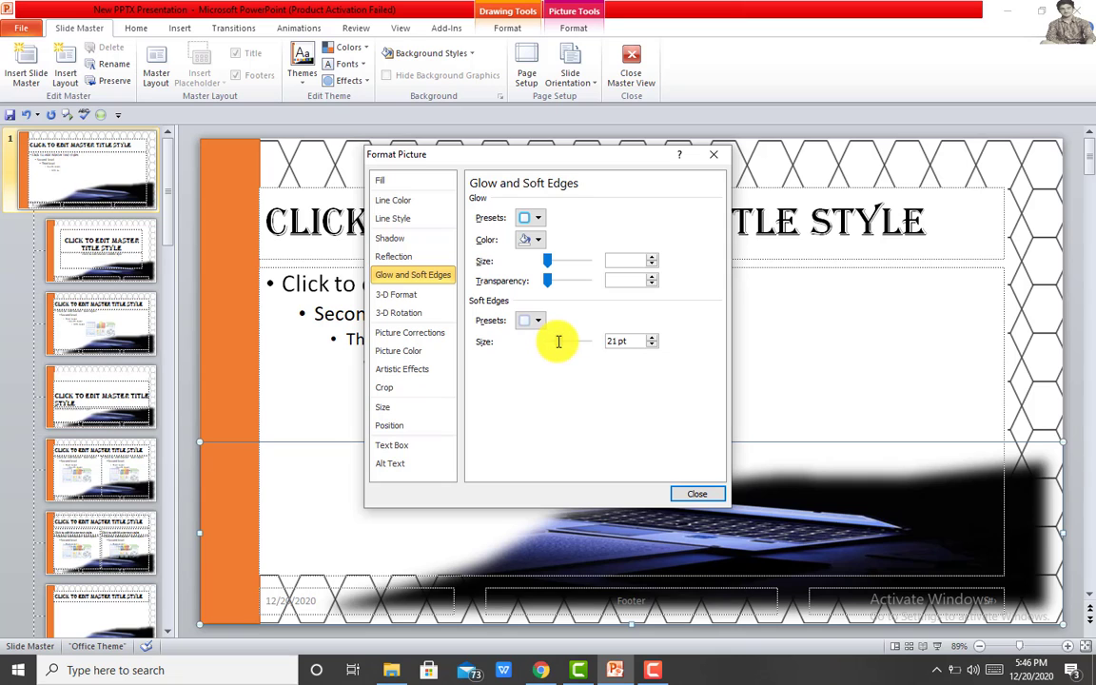
left_click(951, 285)
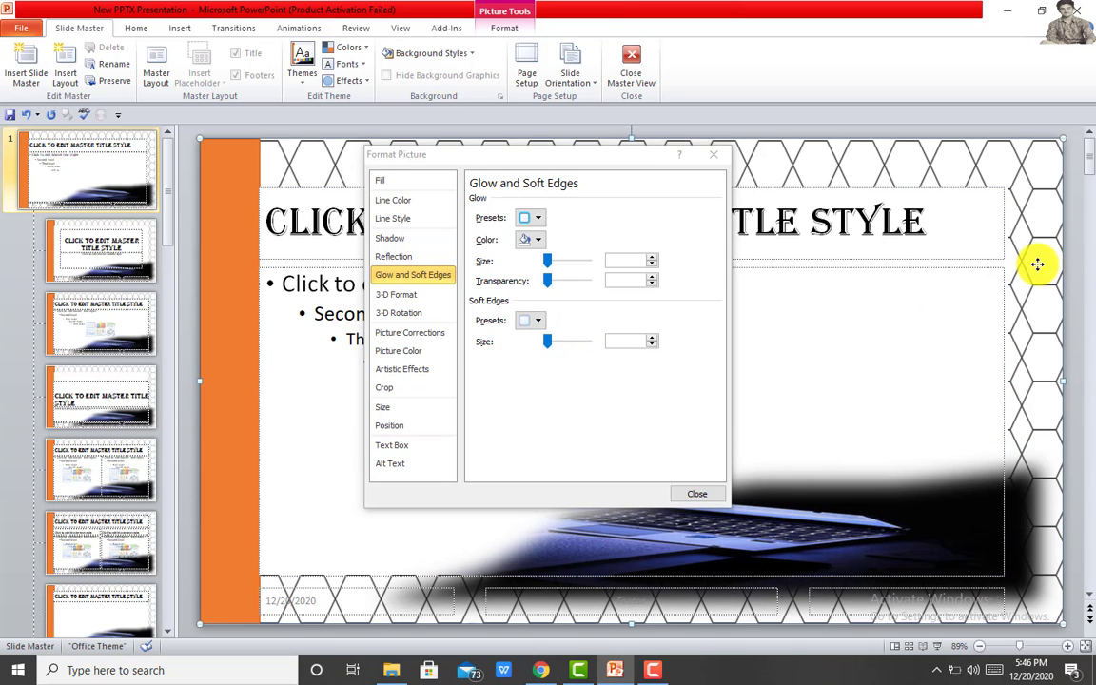
left_click(679, 498)
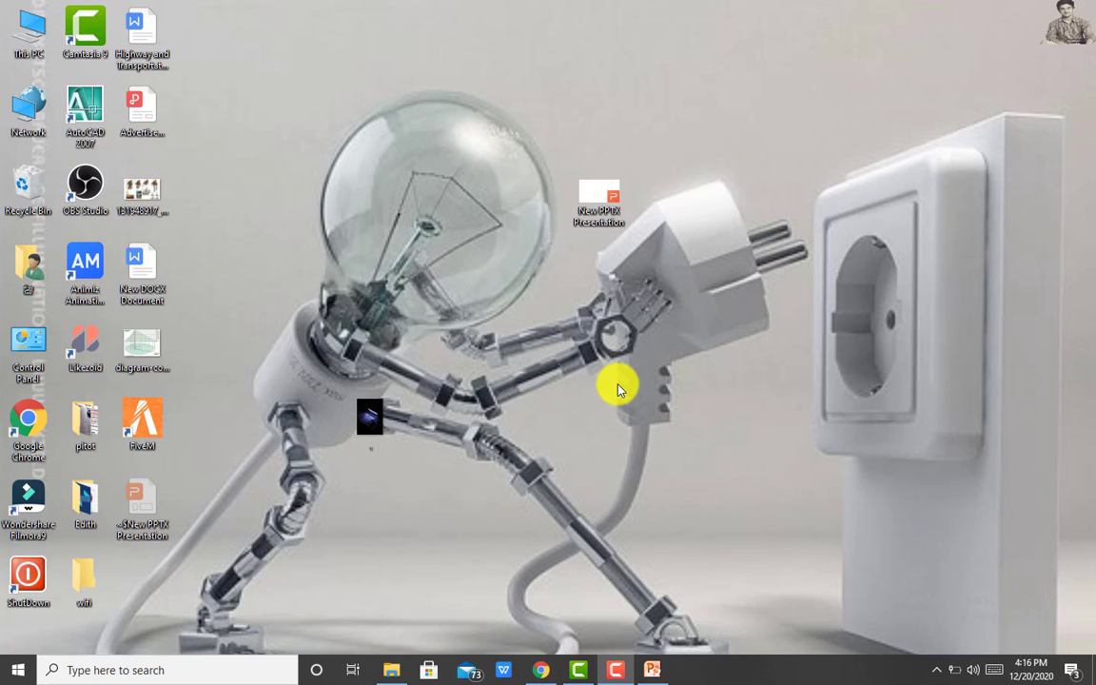
right_click(618, 387)
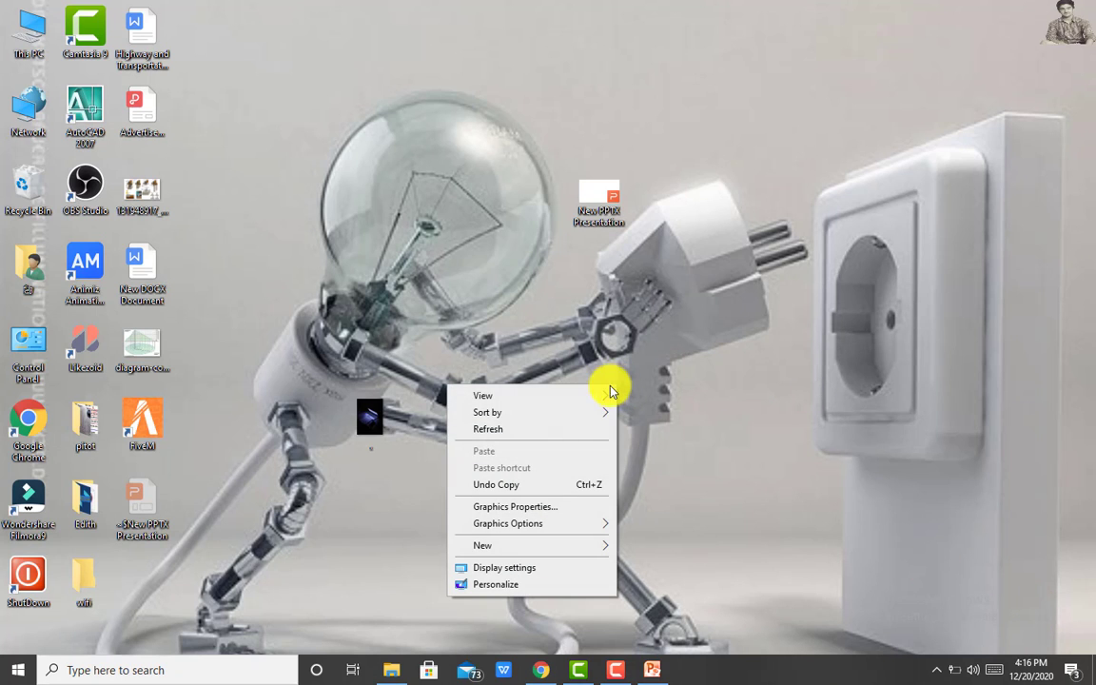
left_click(562, 430)
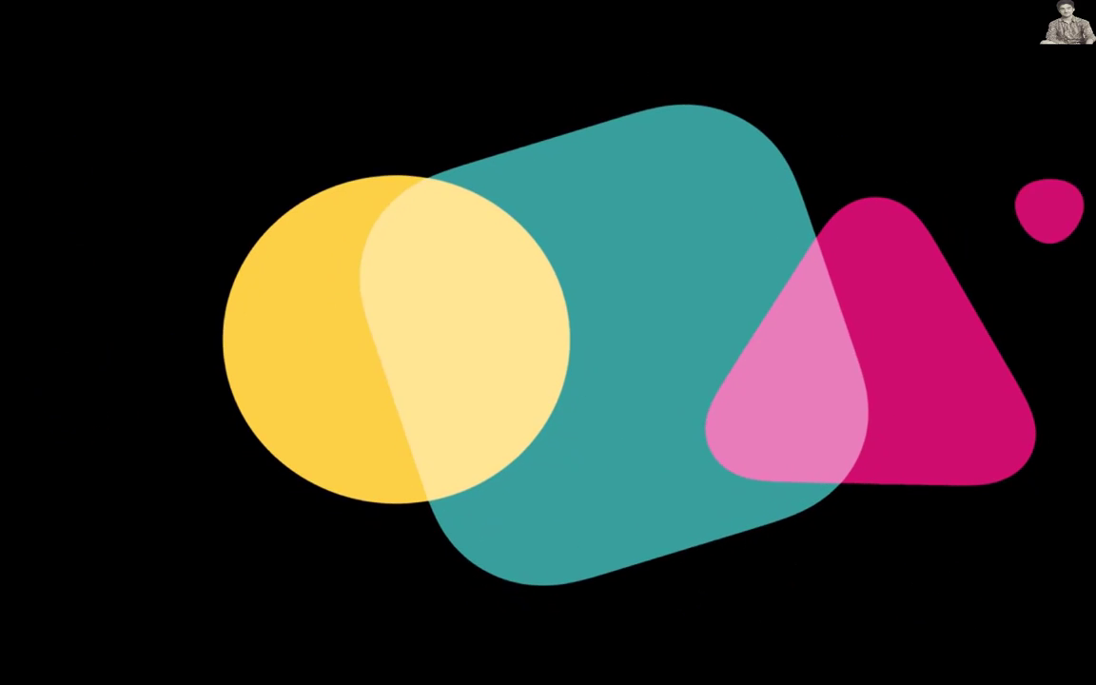